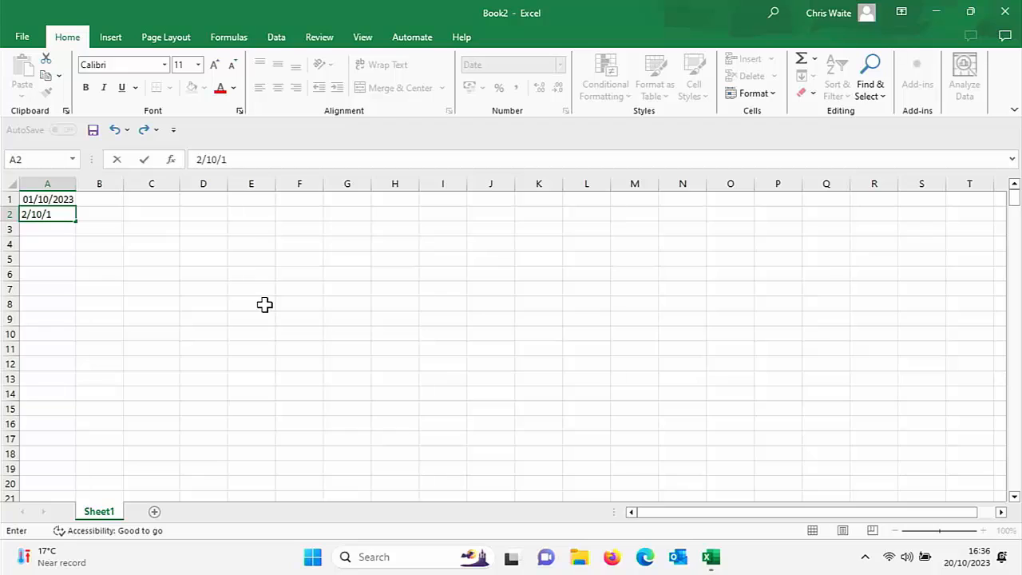
# Step: Finish entering the date 2/10/2023 in cell A2
pyautogui.press('BackSpace')
pyautogui.write('2023')
pyautogui.press('Return')
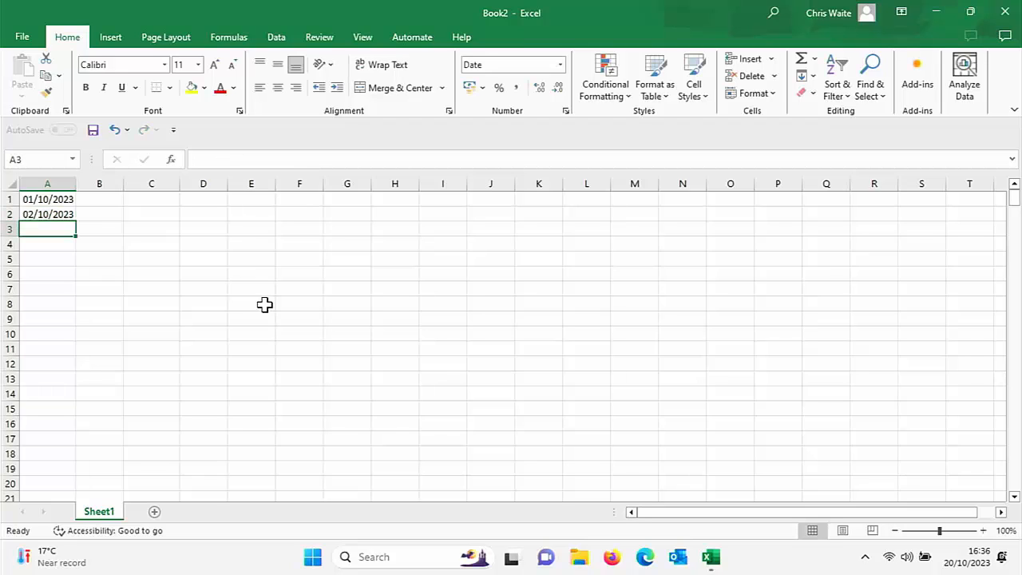
# Step: Clear the dates from cells A1 and A2
pyautogui.press('Up')
pyautogui.press('Up')
pyautogui.press('Delete')
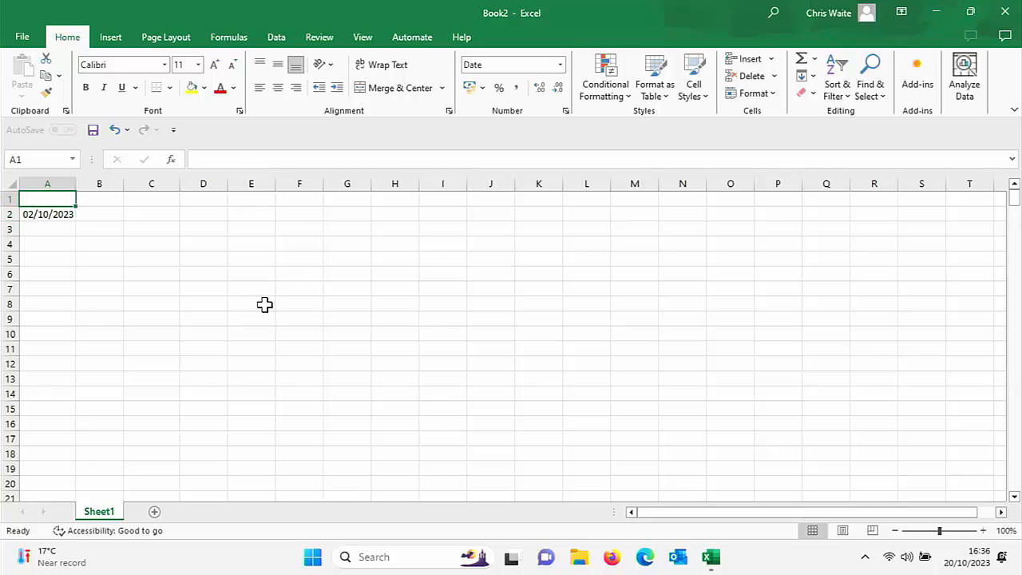
pyautogui.press('Down')
pyautogui.press('Delete')
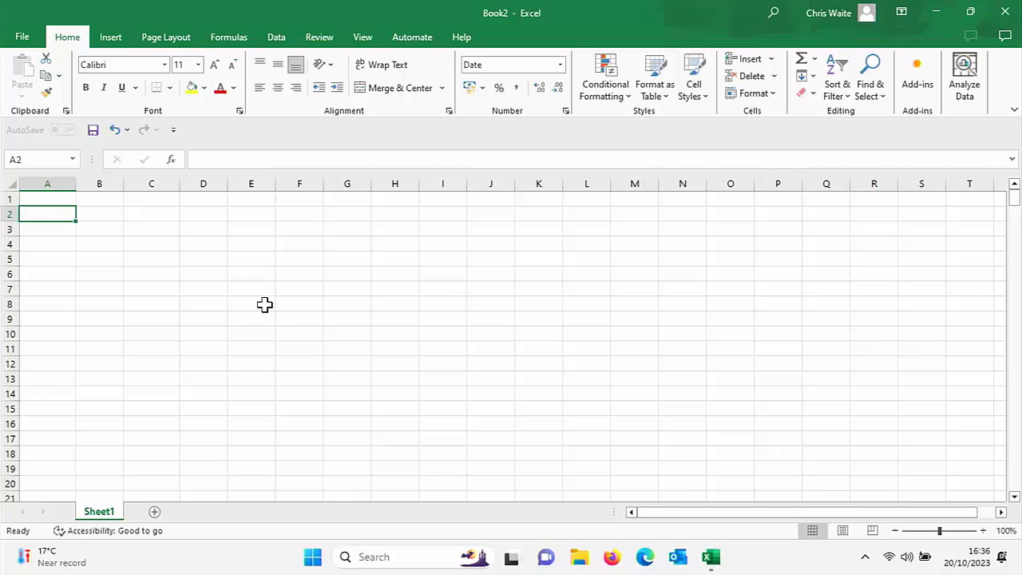
# Step: Enter the date 1/10/2023 in cell A1 and 8/10/2023 in cell A2
pyautogui.press('Up')
pyautogui.write('1/')
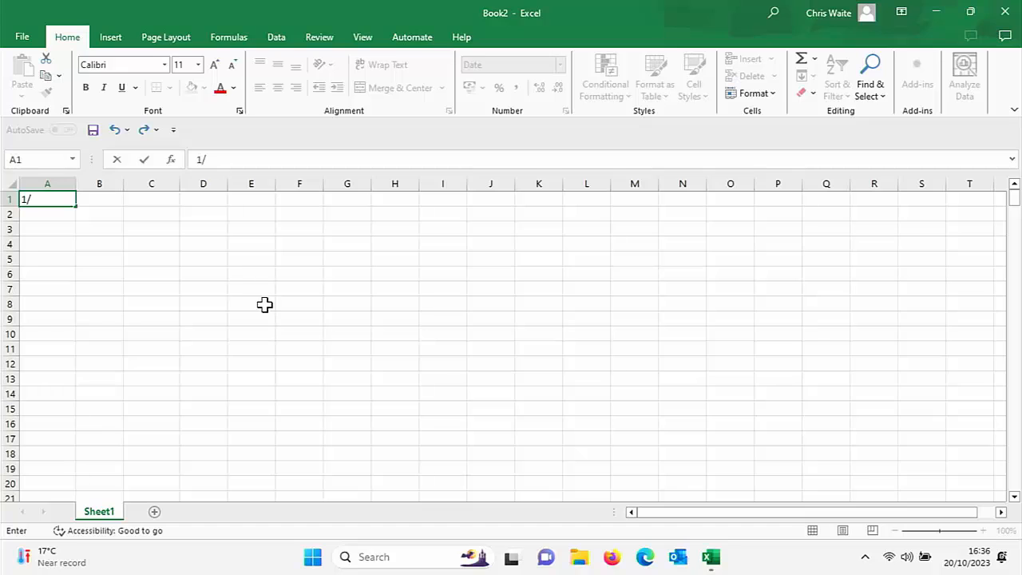
pyautogui.write('10')
pyautogui.write('/2023')
pyautogui.press('Return')
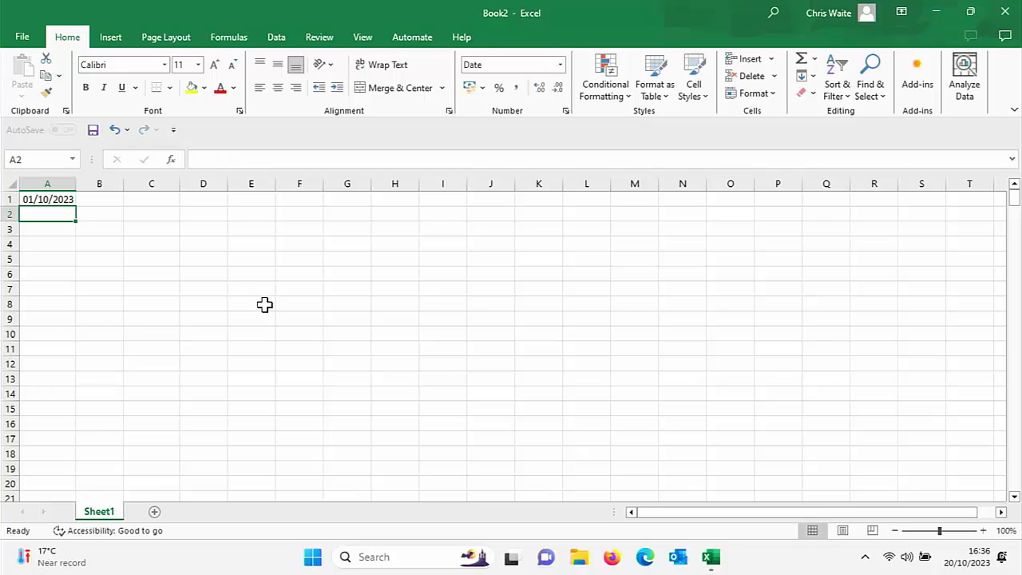
pyautogui.write('8')
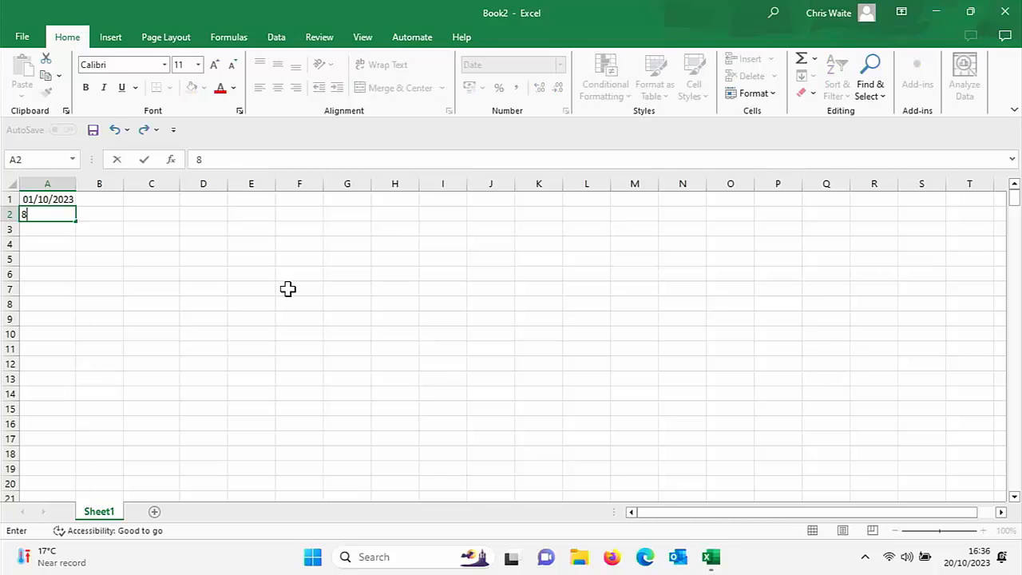
pyautogui.write('/10')
pyautogui.write('/2023')
pyautogui.press('Return')
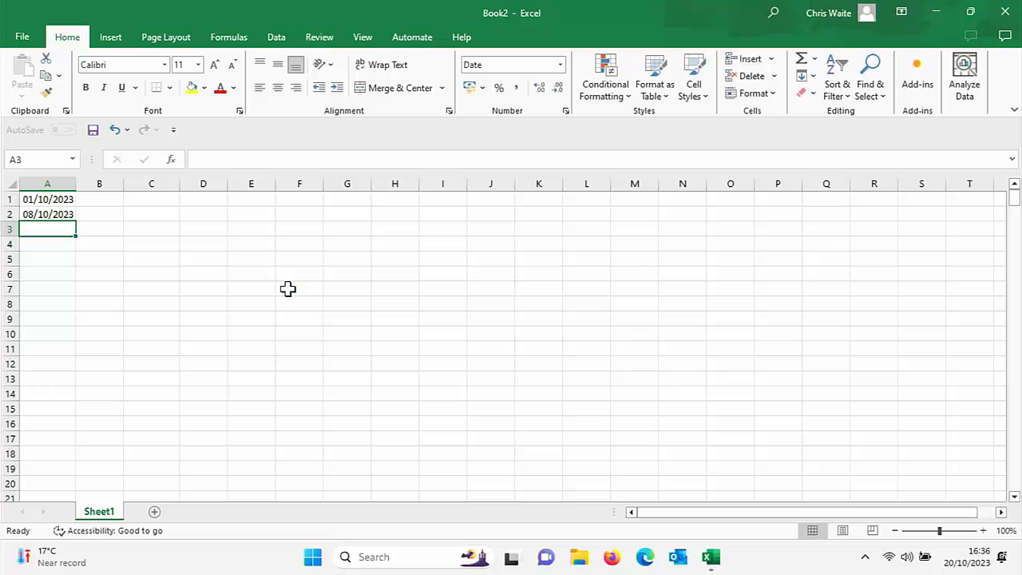
# Step: Delete the two weekly dates in cells A1 and A2
pyautogui.press('Up')
pyautogui.press('Up')
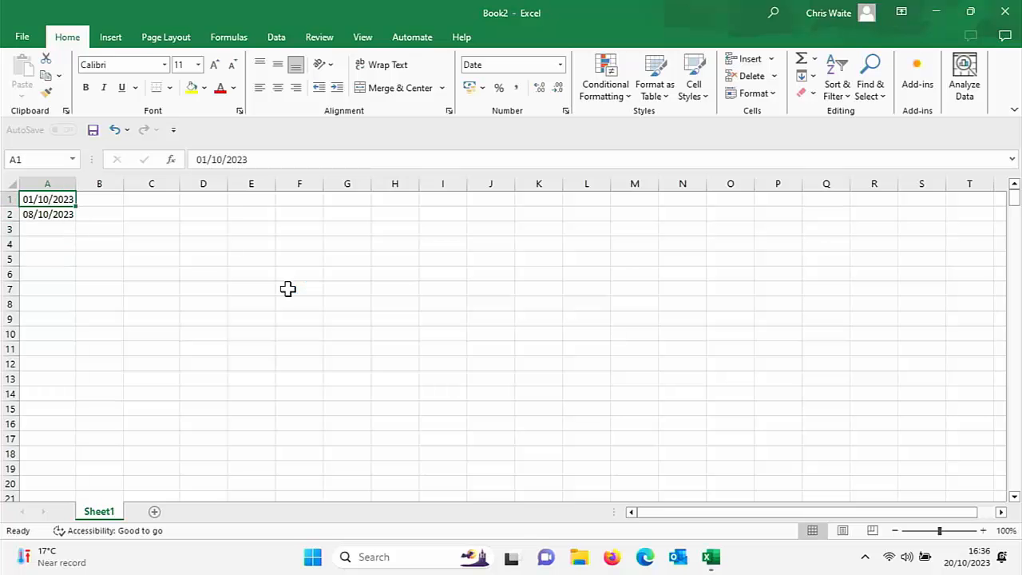
pyautogui.press('Delete')
pyautogui.press('Down')
pyautogui.press('Delete')
pyautogui.press('Down')
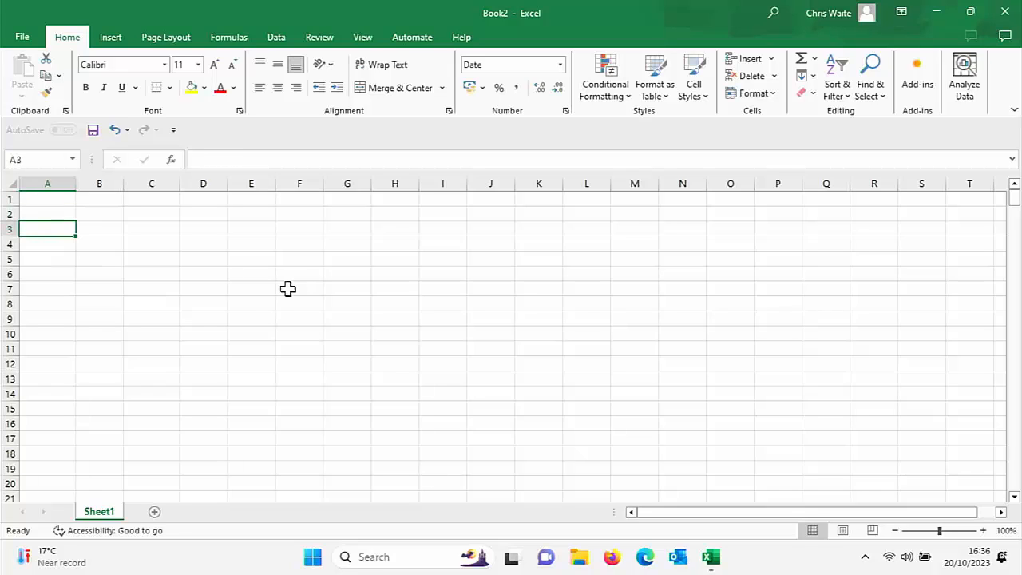
# Step: Enter the date 20/10/2023 in cell A1 and AutoFill it down column A
pyautogui.press('Up')
pyautogui.press('Up')
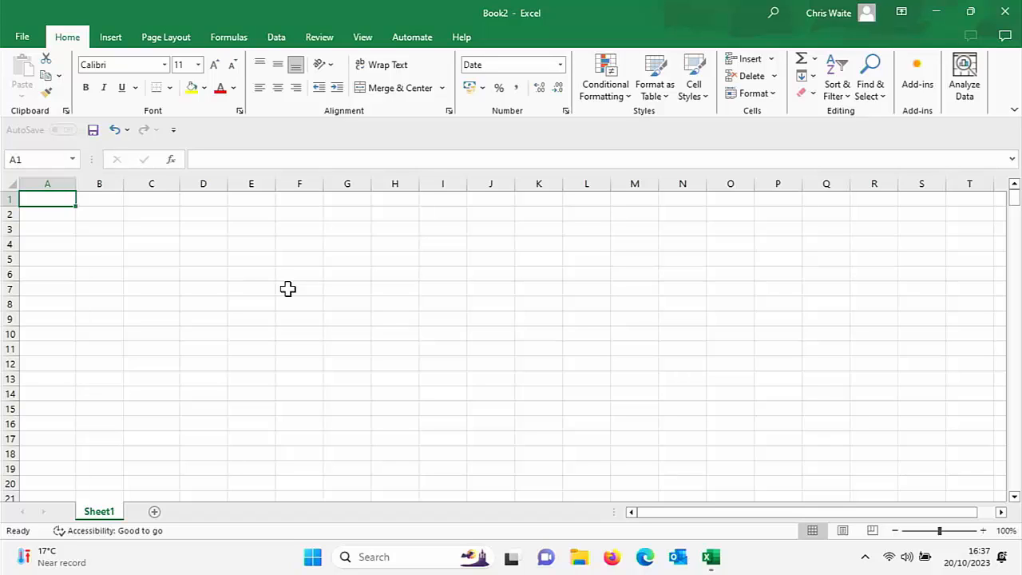
pyautogui.write('2')
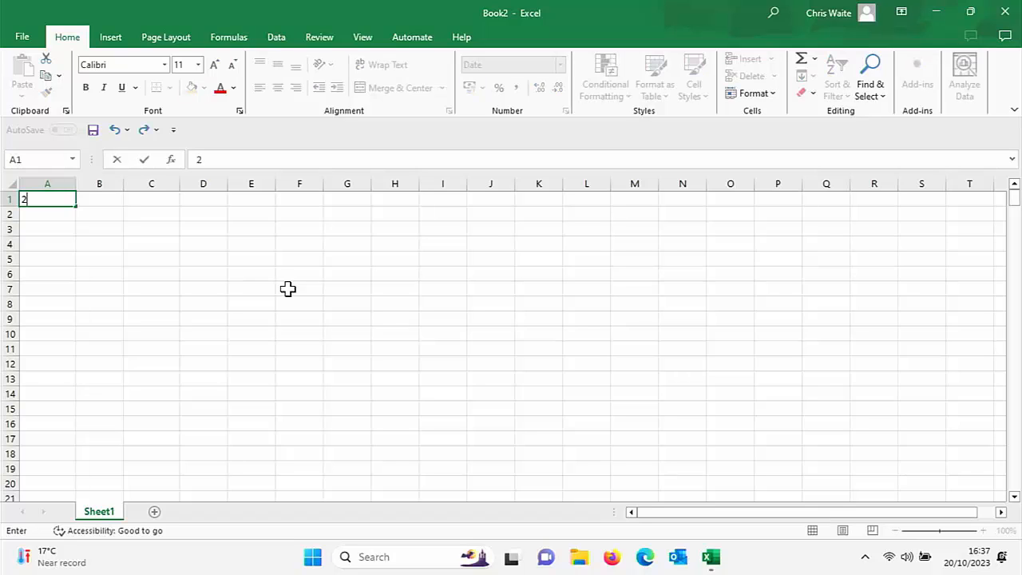
pyautogui.write('0/10')
pyautogui.write('/')
pyautogui.write('2023')
pyautogui.press('Return')
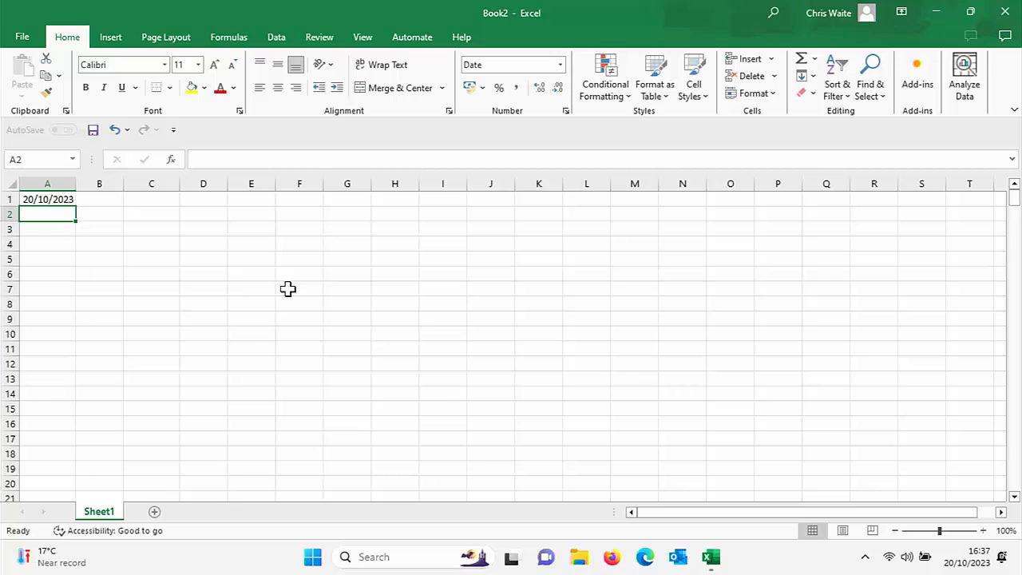
pyautogui.click(41, 199)
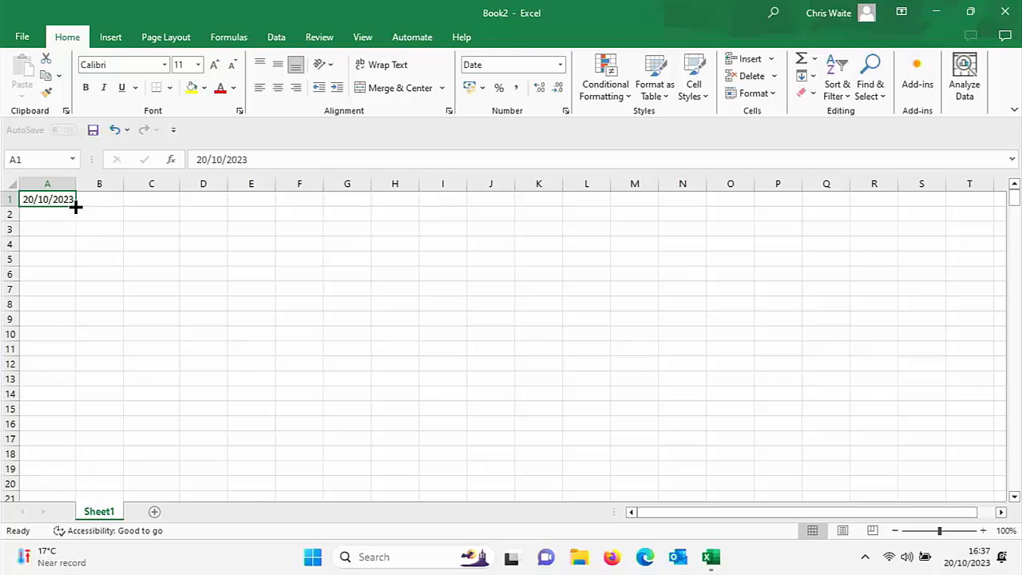
pyautogui.moveTo(75, 206); pyautogui.dragTo(64, 454)
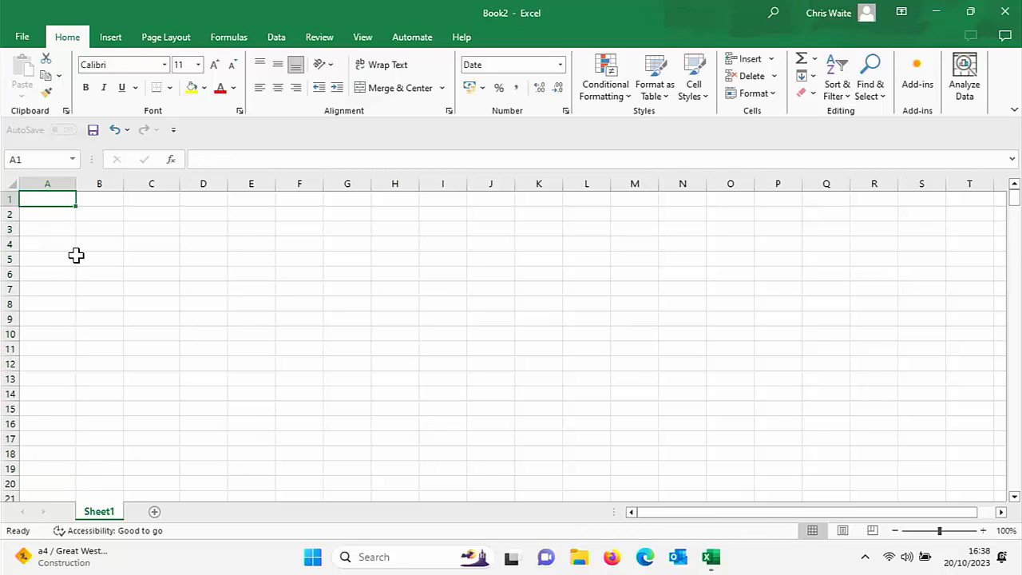
# Step: Enter the date 20/10/2023 in cell A1 and 27/10/2023 in cell A2
pyautogui.write('20/1')
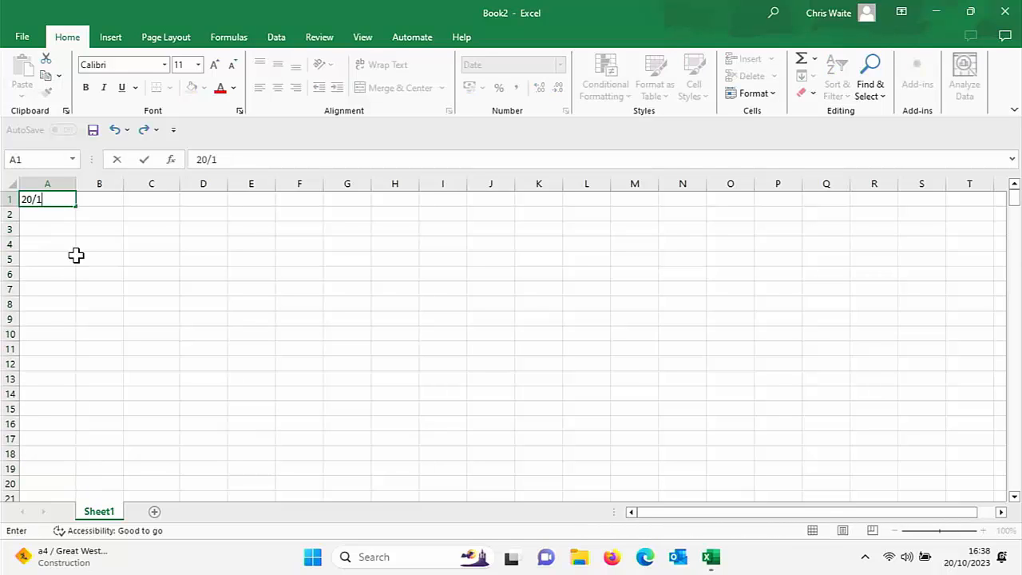
pyautogui.write('0/2023')
pyautogui.press('Return')
pyautogui.write('27')
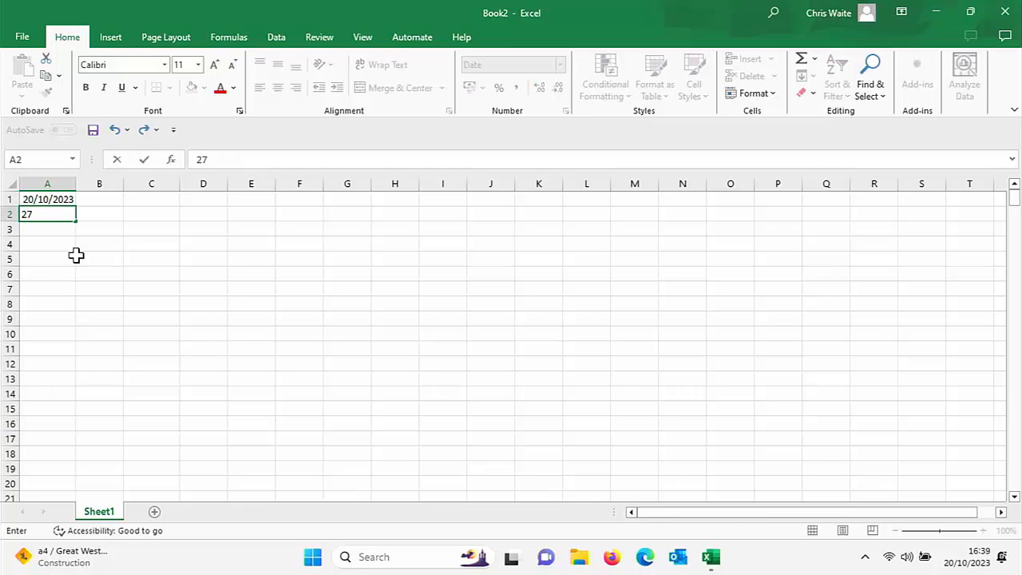
pyautogui.write('/10/23')
pyautogui.press('Return')
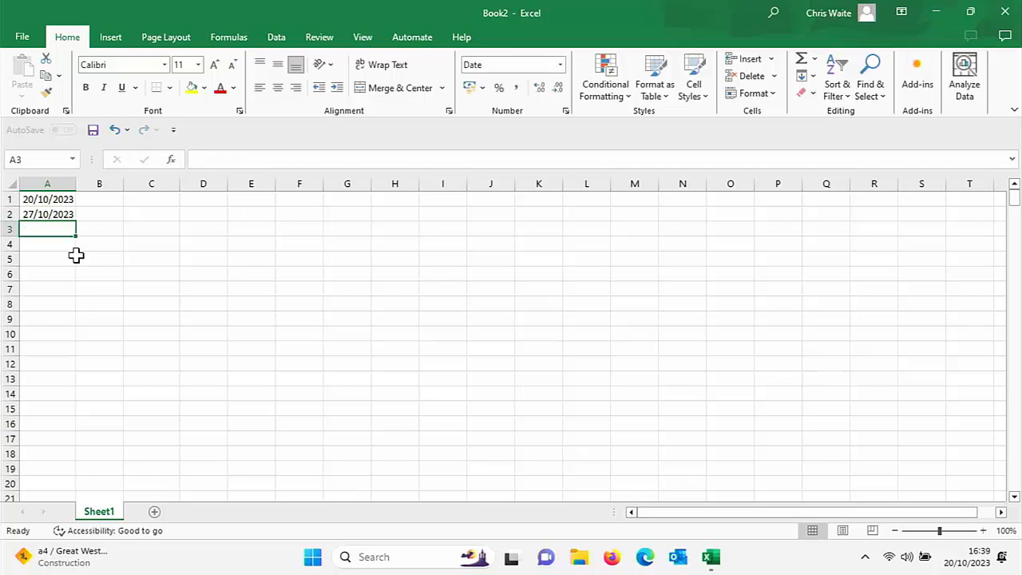
# Step: Extend the two dates in A1:A2 as a weekly AutoFill series down column A to row 80
pyautogui.click(44, 199)
pyautogui.moveTo(44, 199); pyautogui.dragTo(46, 214)
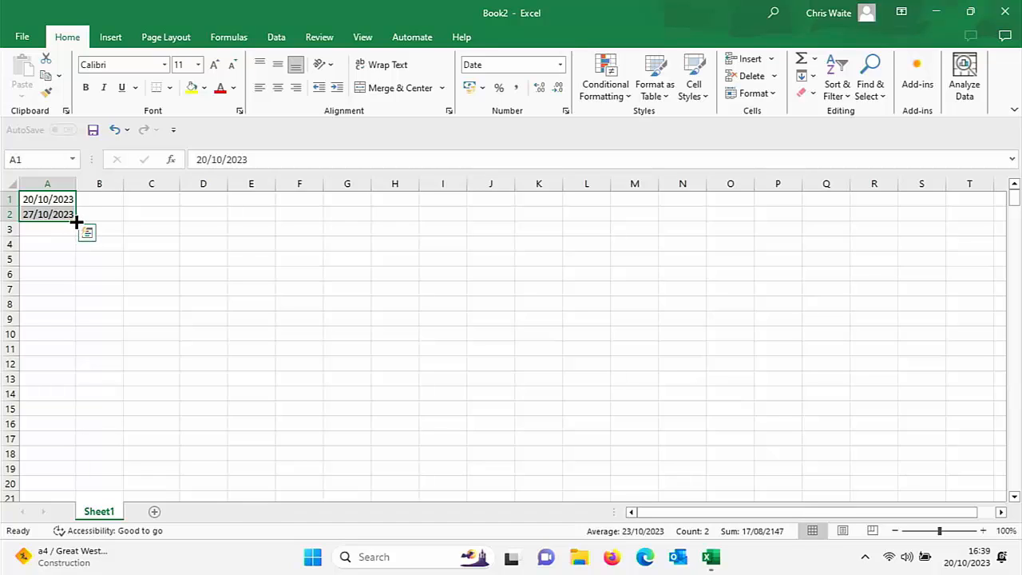
pyautogui.moveTo(77, 221); pyautogui.dragTo(55, 475)
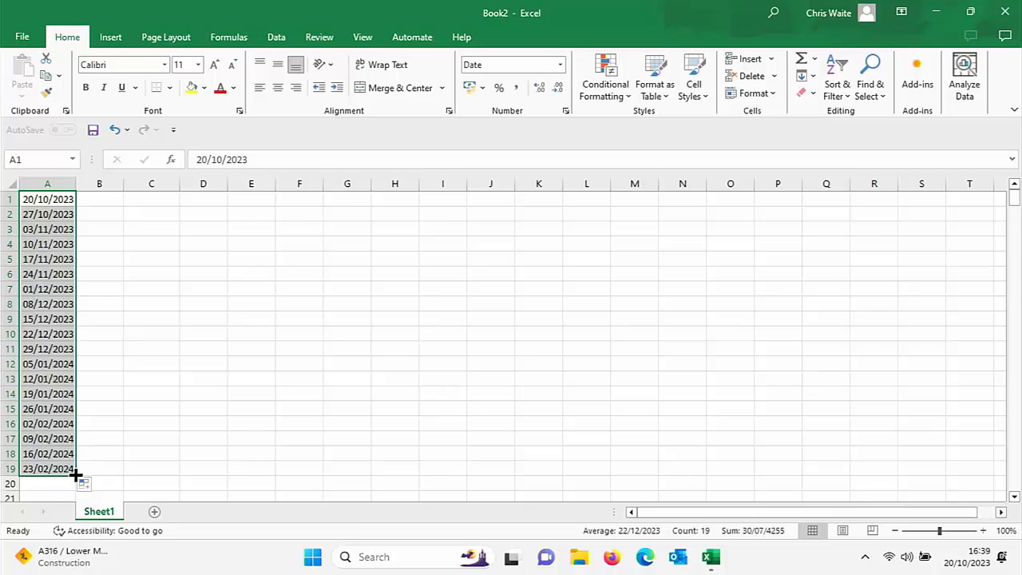
pyautogui.moveTo(77, 474); pyautogui.dragTo(70, 536)
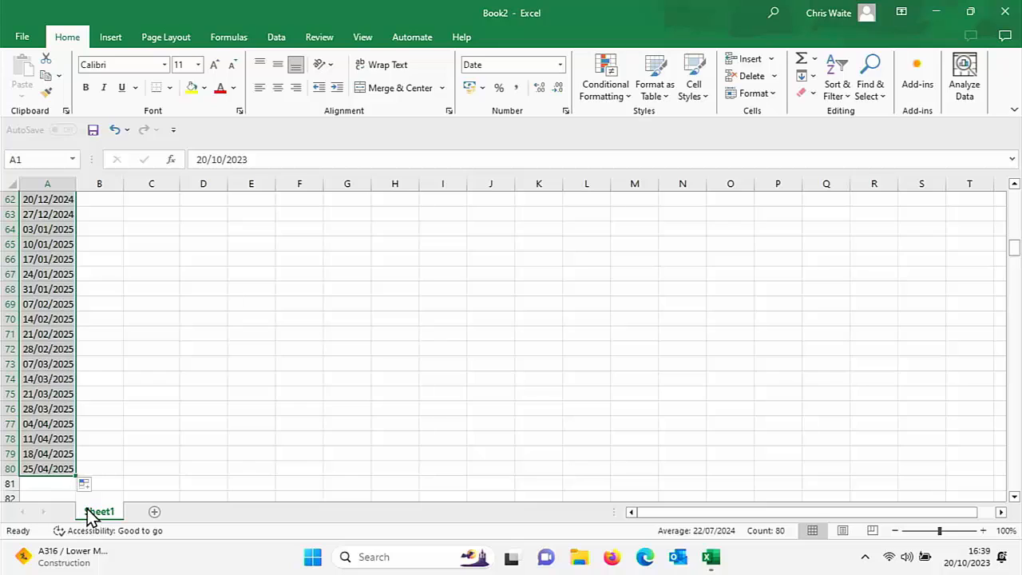
# Step: Clear the filled weekly dates from column A and enter 20/10/2023 in cell A1
pyautogui.press('Delete')
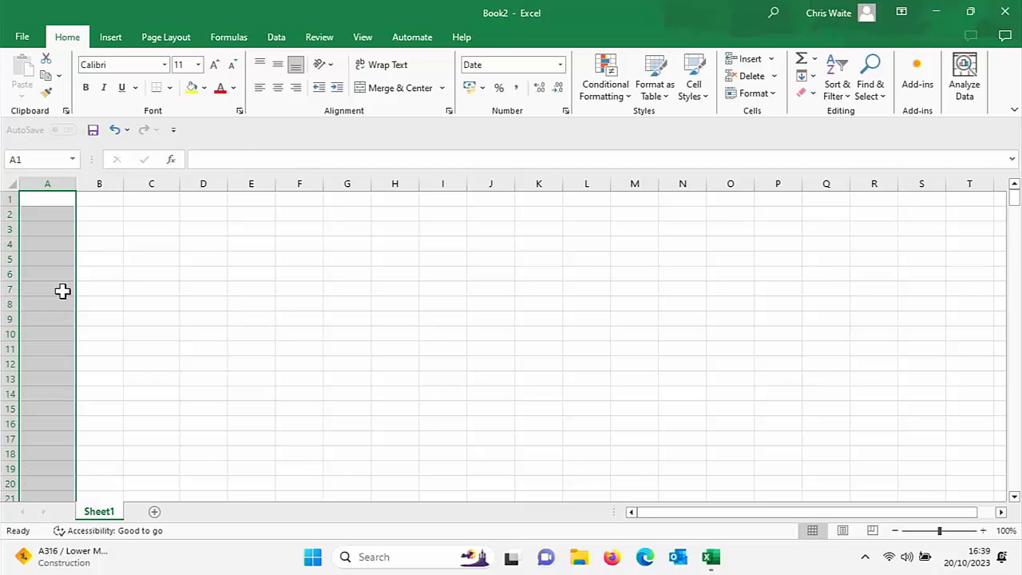
pyautogui.click(43, 202)
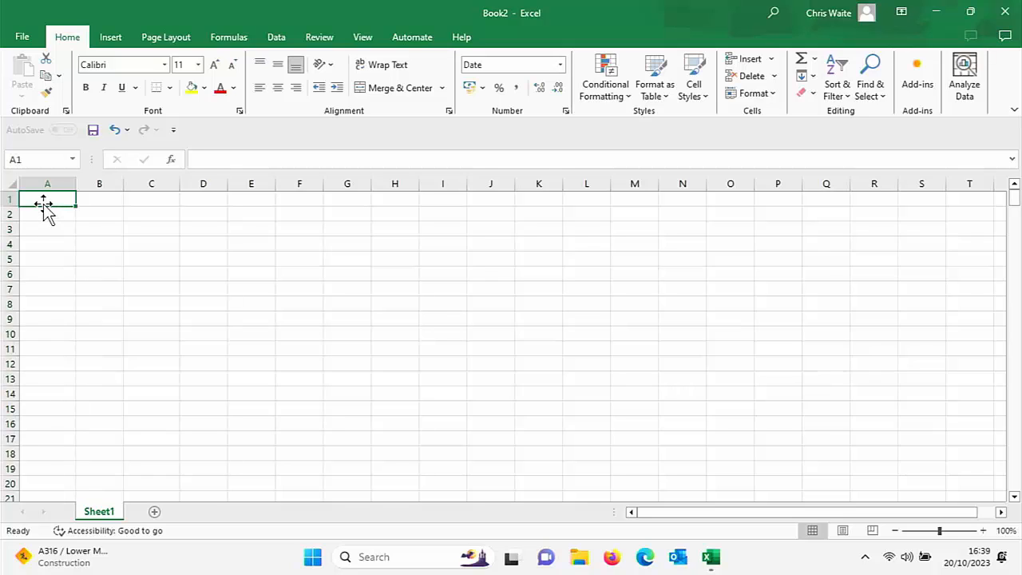
pyautogui.write('2')
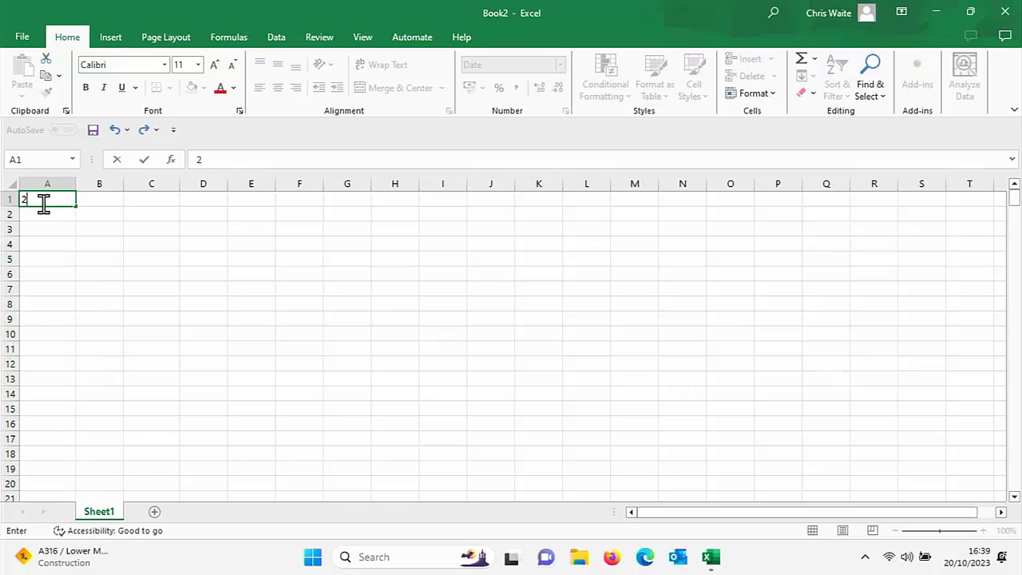
pyautogui.write('0/10')
pyautogui.press('Return')
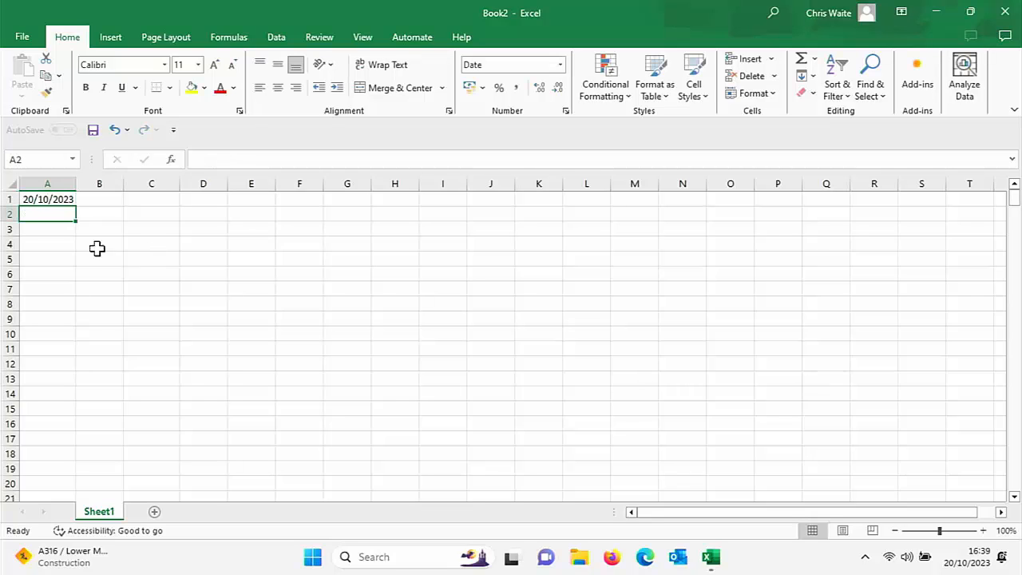
# Step: Fill a daily date series from cell A1 in Columns with step value 1 and stop value 13/10/24
pyautogui.click(39, 197)
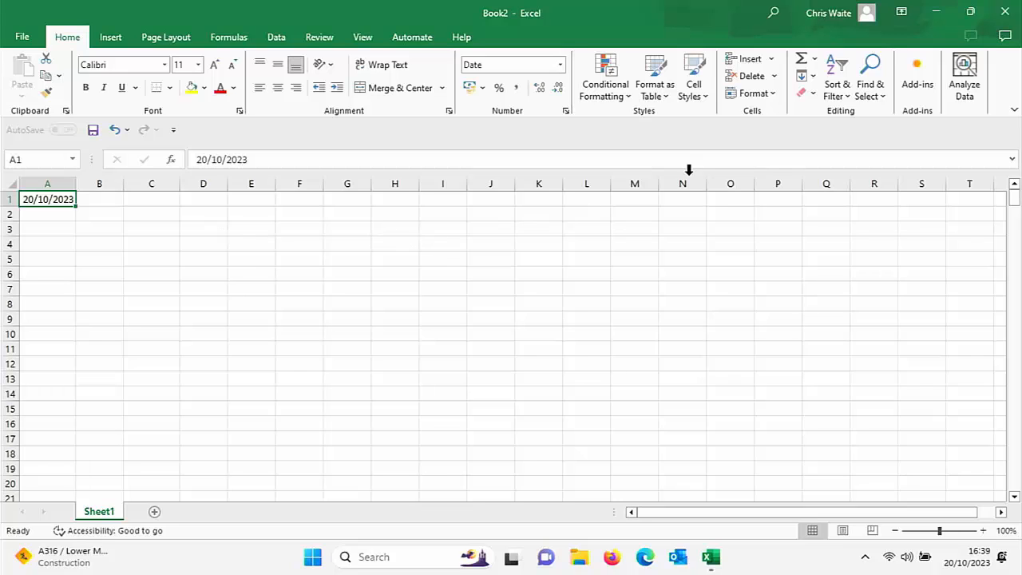
pyautogui.click(815, 76)
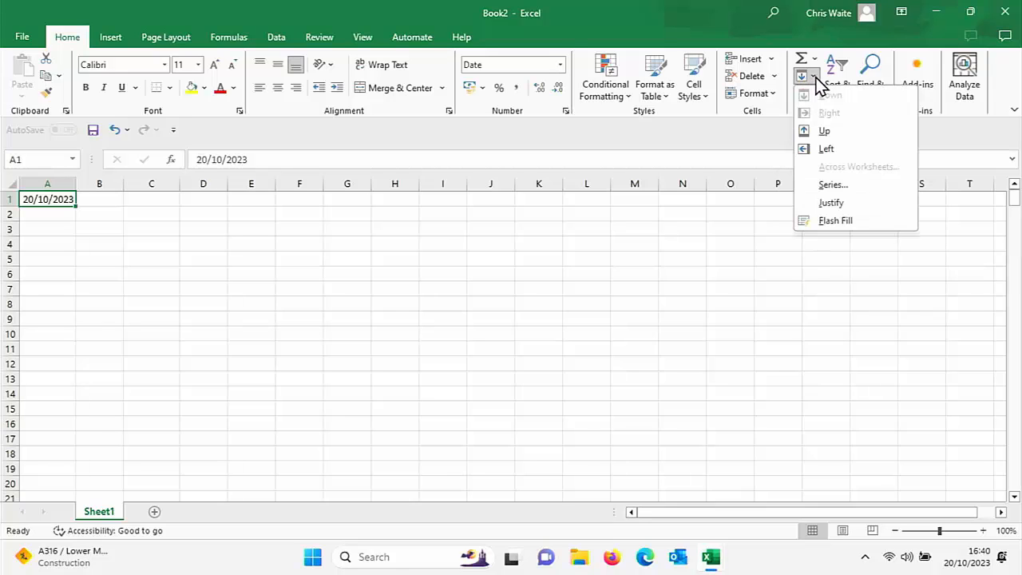
pyautogui.click(832, 186)
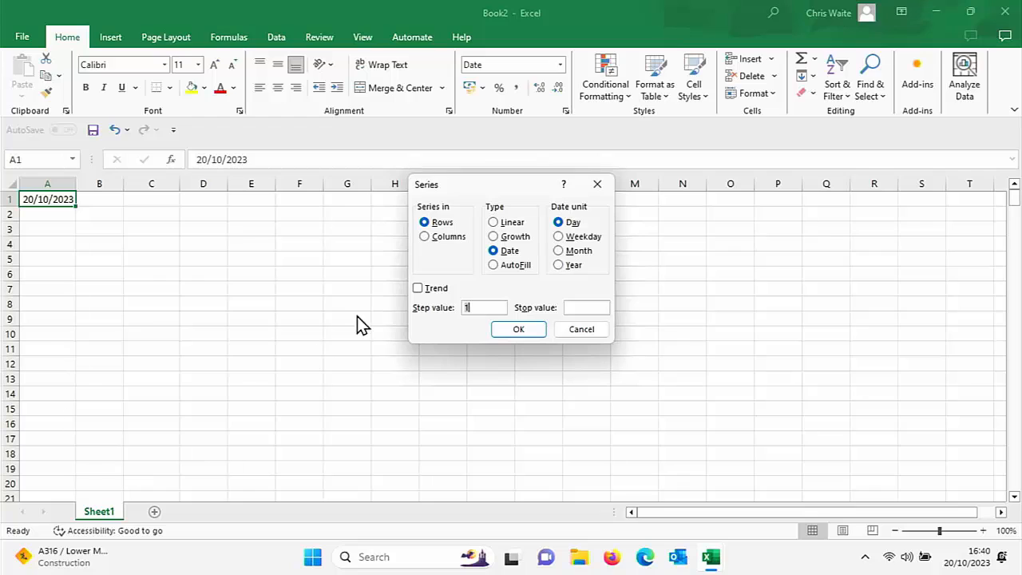
pyautogui.click(426, 238)
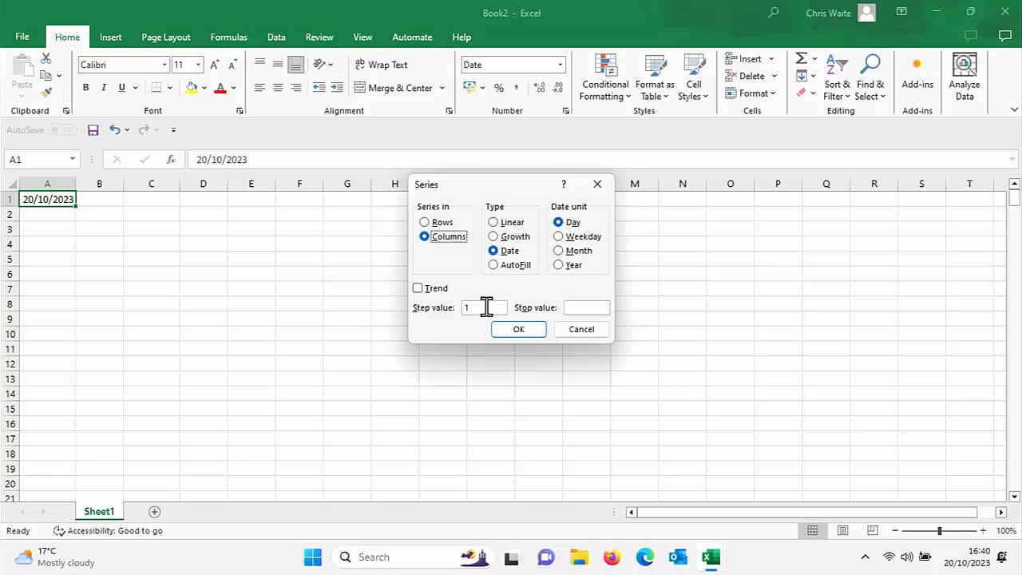
pyautogui.click(570, 308)
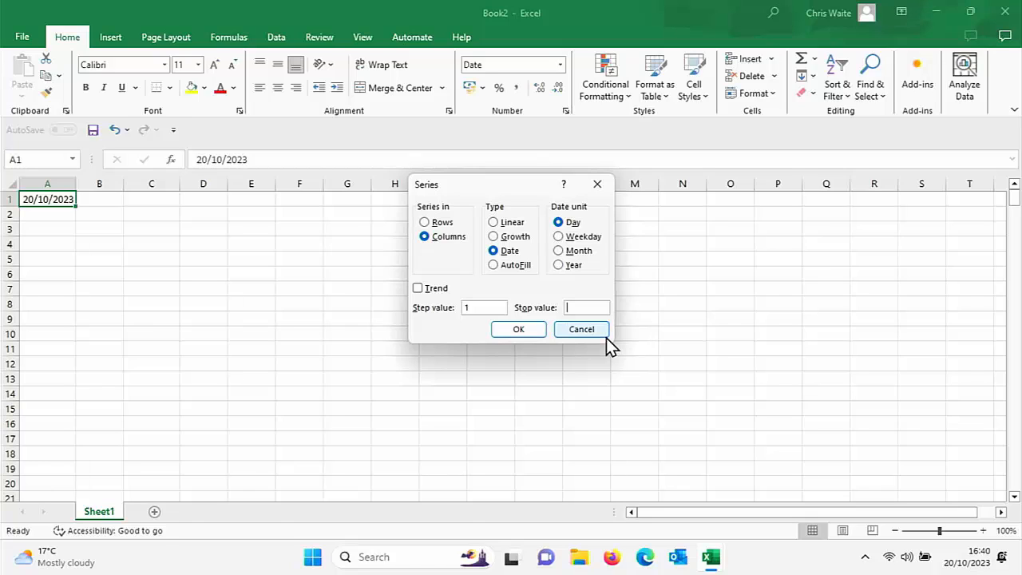
pyautogui.write('13/10/24')
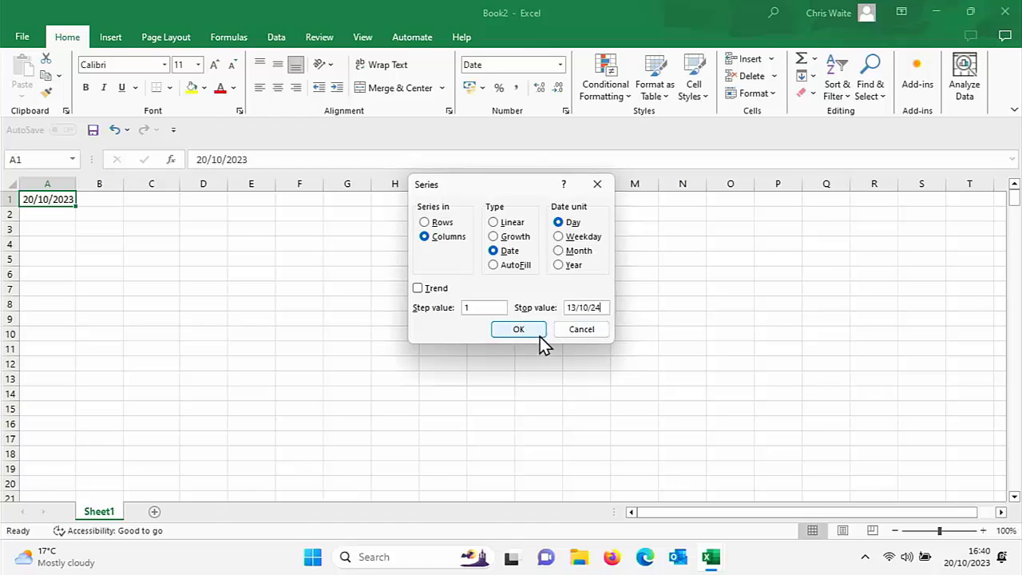
pyautogui.click(511, 329)
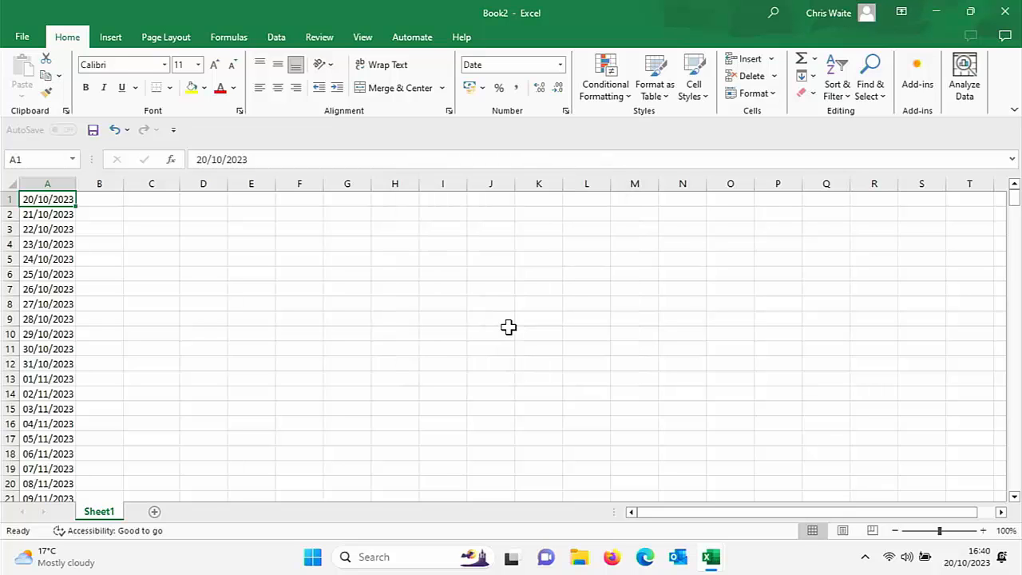
pyautogui.scroll(-20, 189, 294)
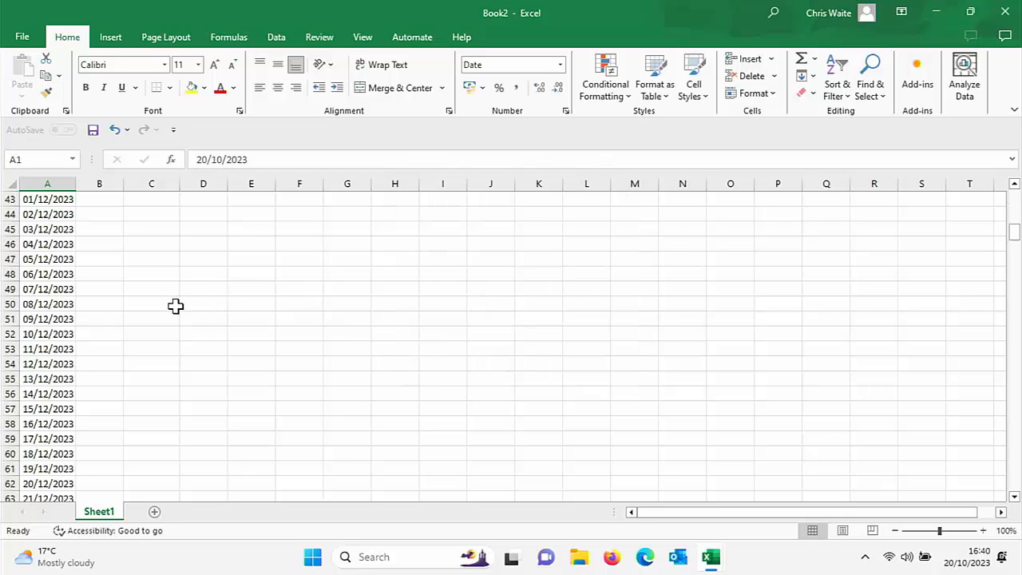
pyautogui.scroll(-20, 176, 305)
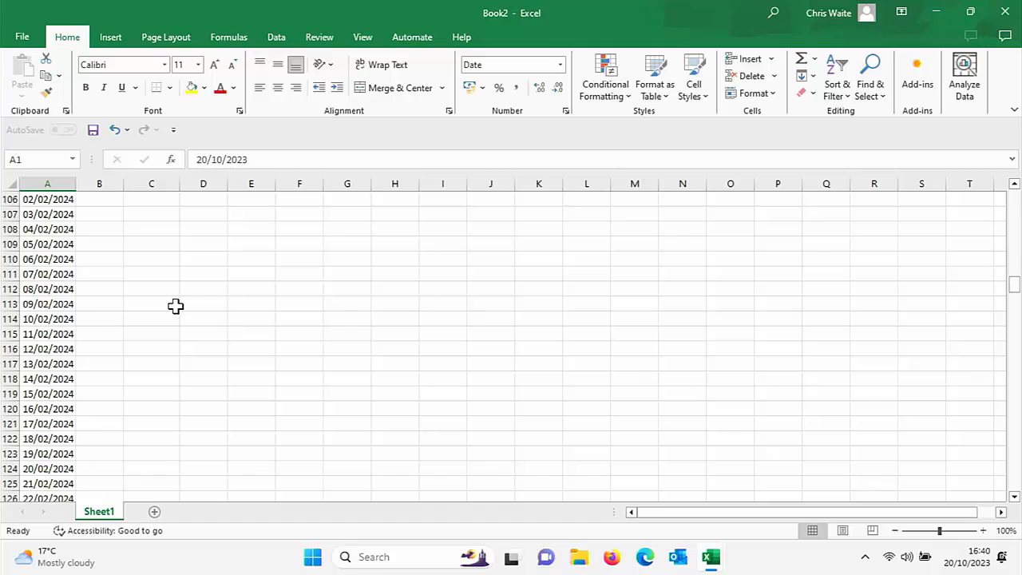
pyautogui.scroll(-20, 175, 306)
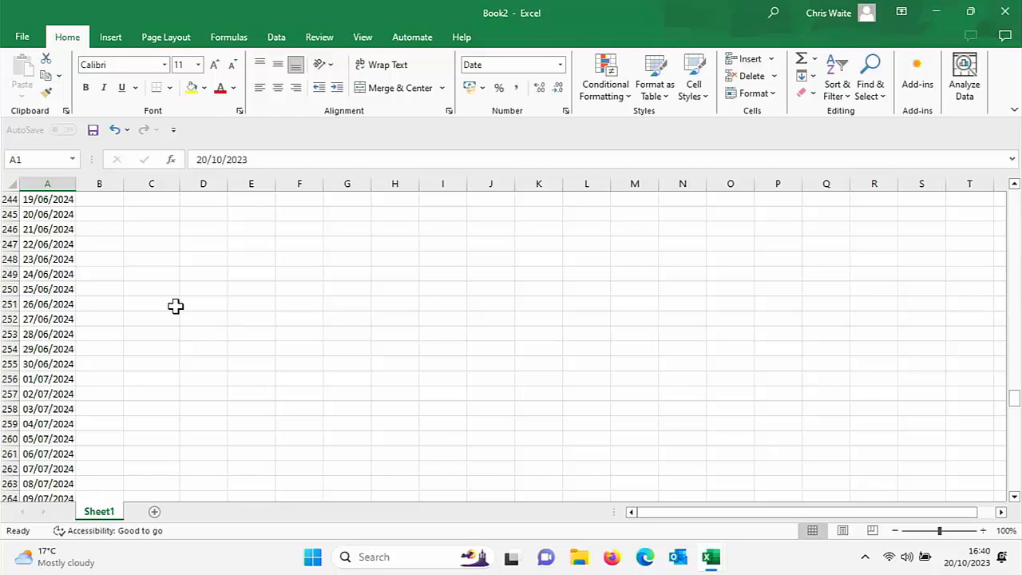
pyautogui.scroll(-18, 176, 306)
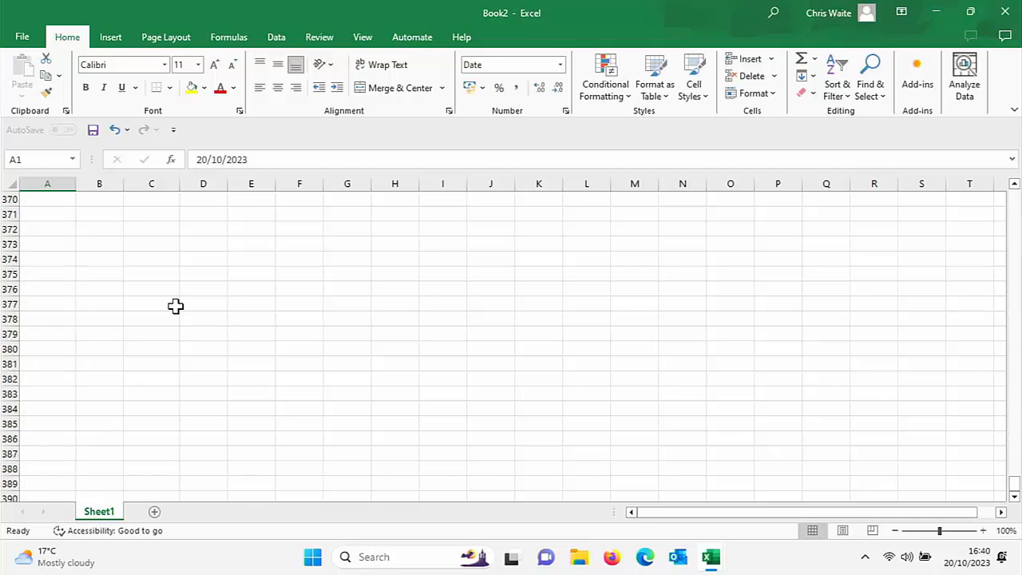
# Step: Clear the filled daily dates from column A and enter 20/10/23 in cell A1
pyautogui.scroll(5, 176, 306)
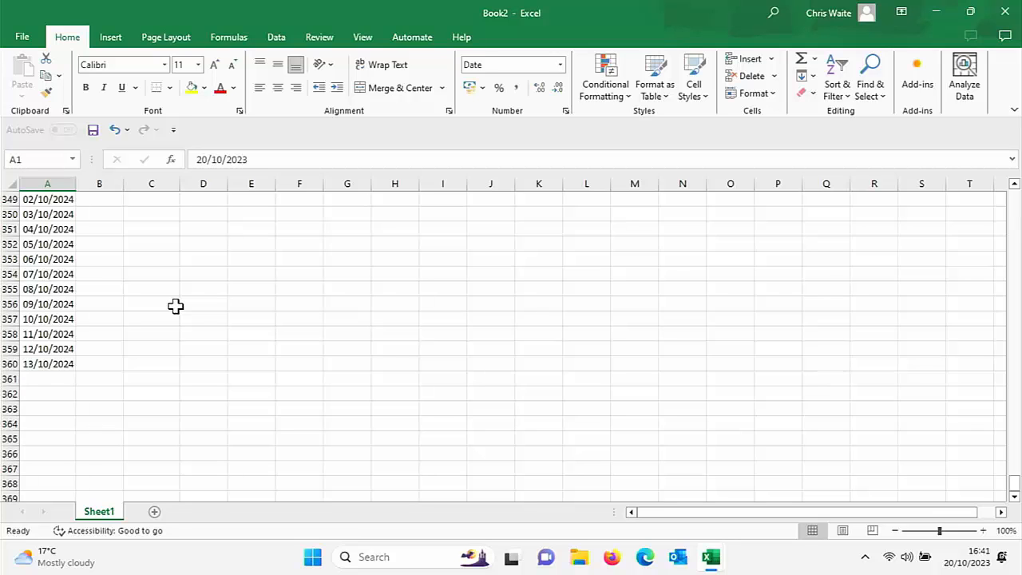
pyautogui.scroll(9, 176, 306)
pyautogui.scroll(20, 176, 306)
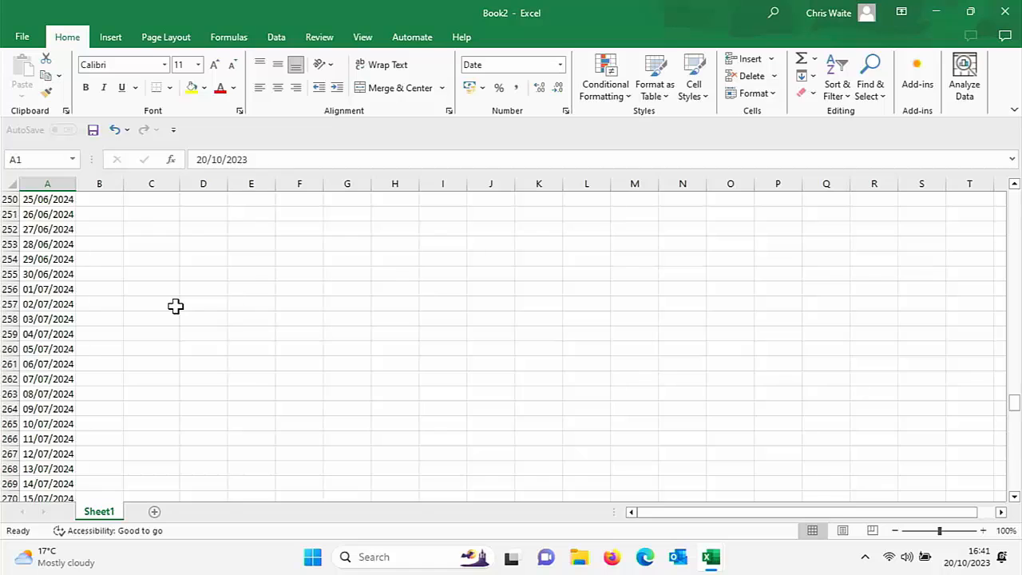
pyautogui.hotkey('ctrl', 'shift', 'Down')
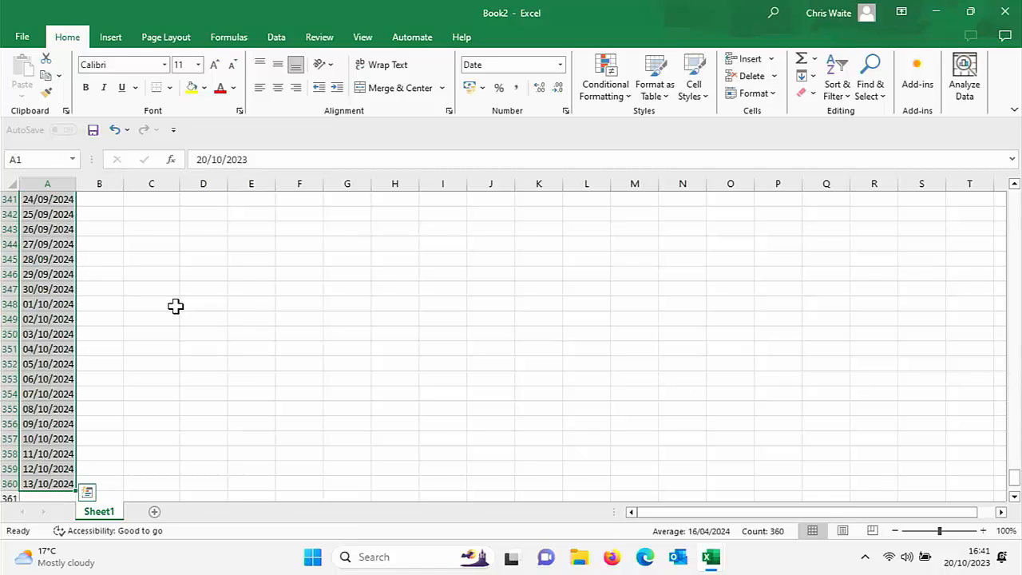
pyautogui.press('BackSpace')
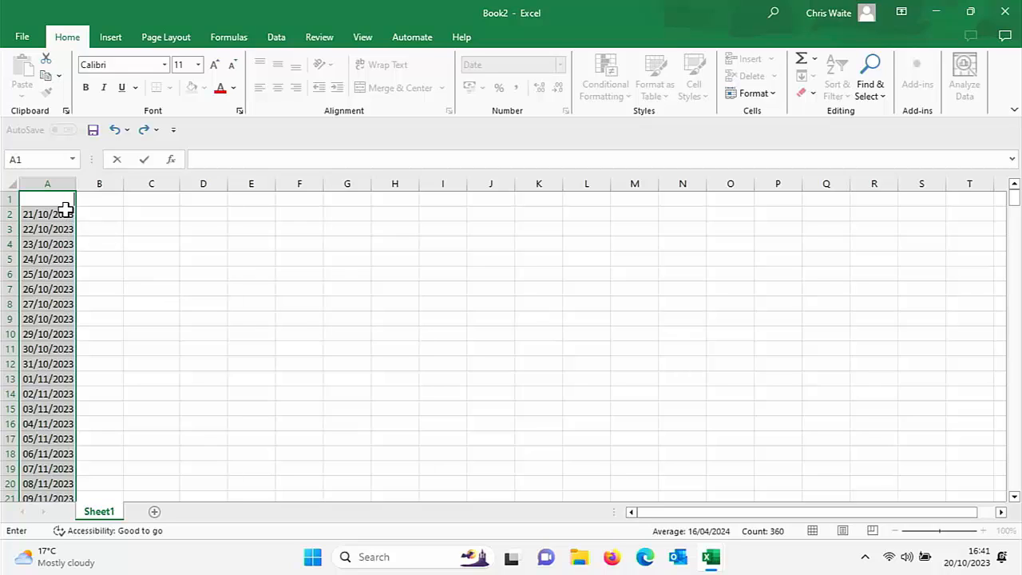
pyautogui.hotkey('ctrl', 'Return')
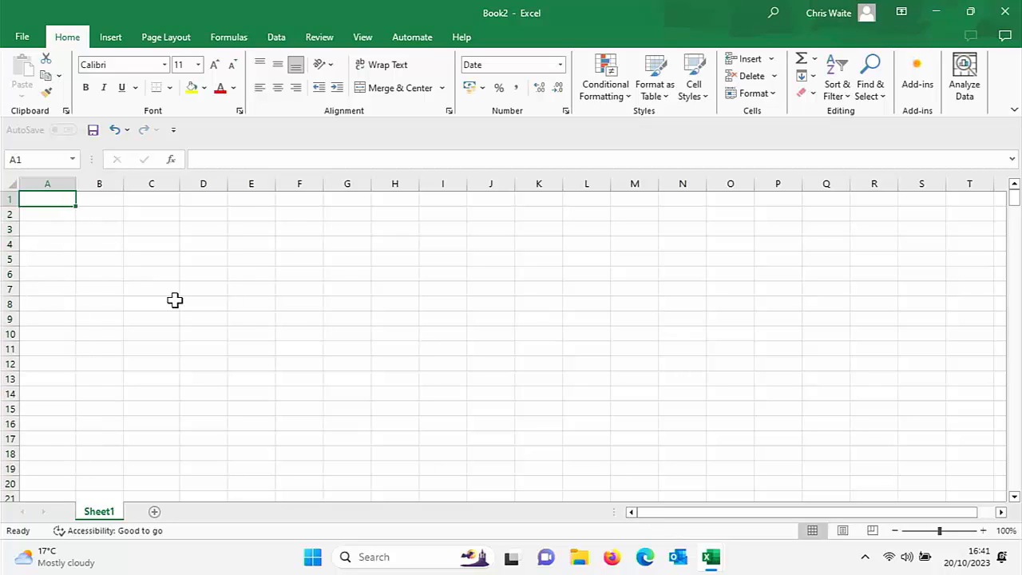
pyautogui.write('20/10/23')
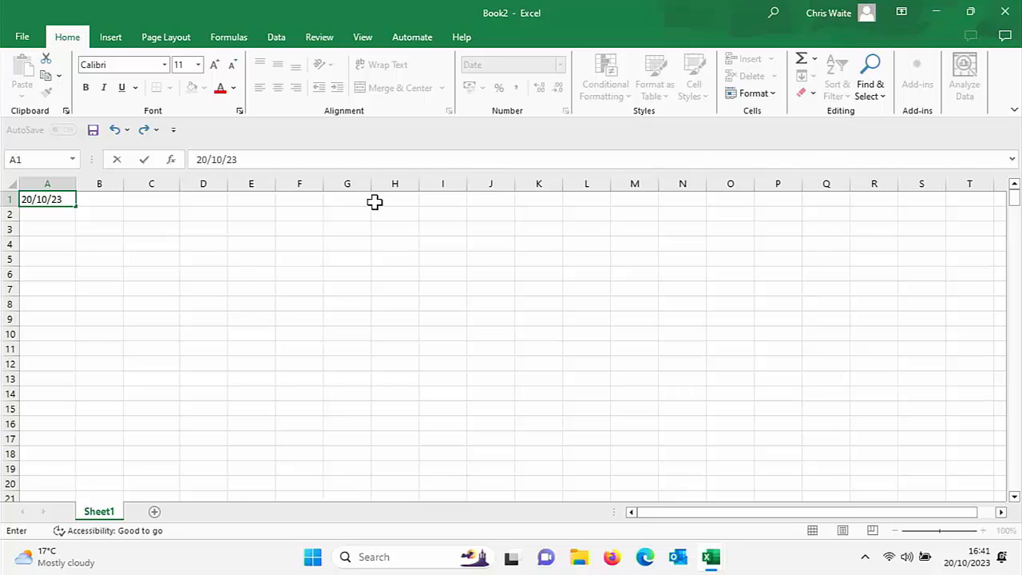
pyautogui.click(70, 230)
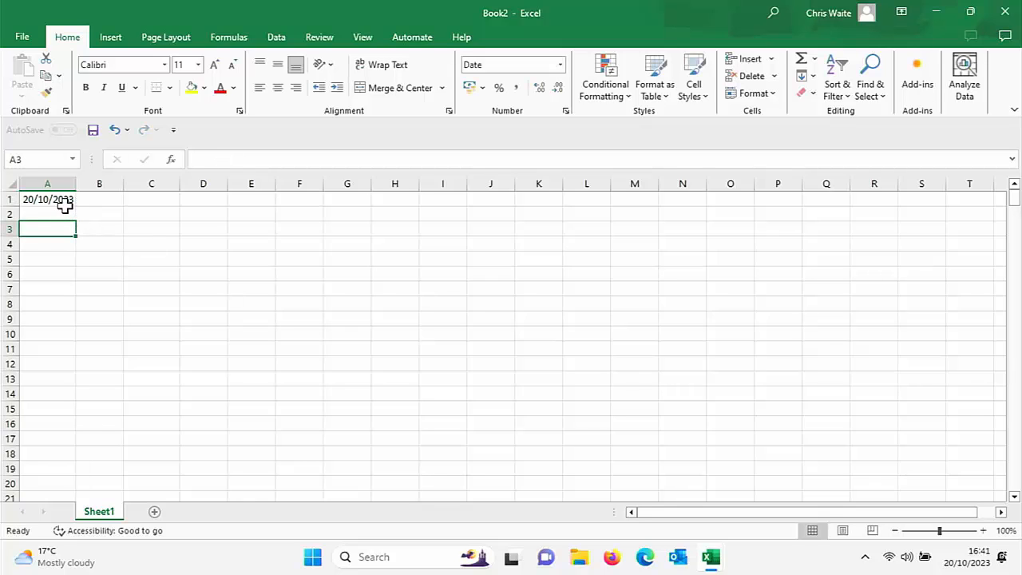
# Step: Fill a weekly date series down the column from cell A1 with step value 7 and stop value 13/10/24
pyautogui.click(63, 202)
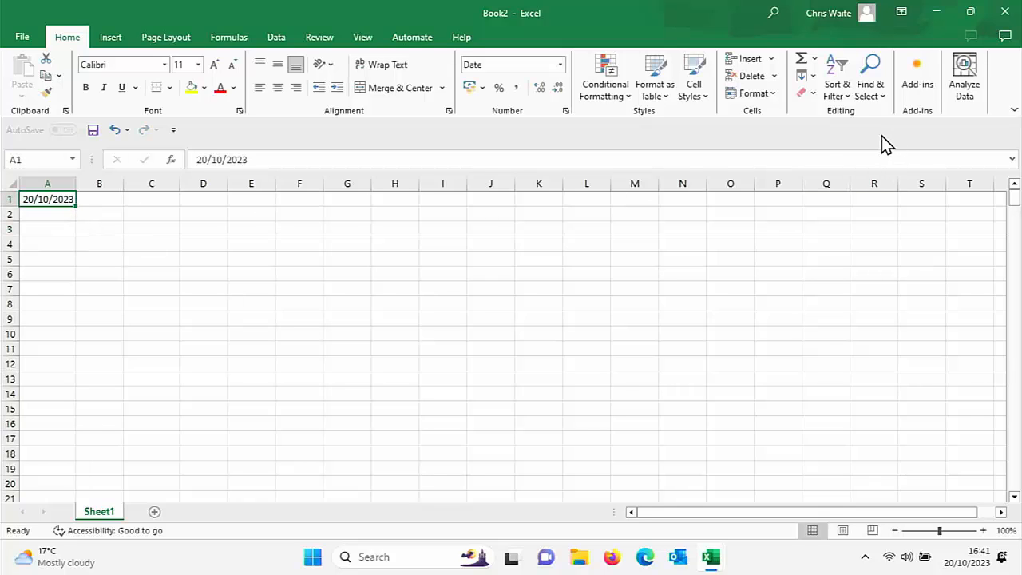
pyautogui.click(812, 77)
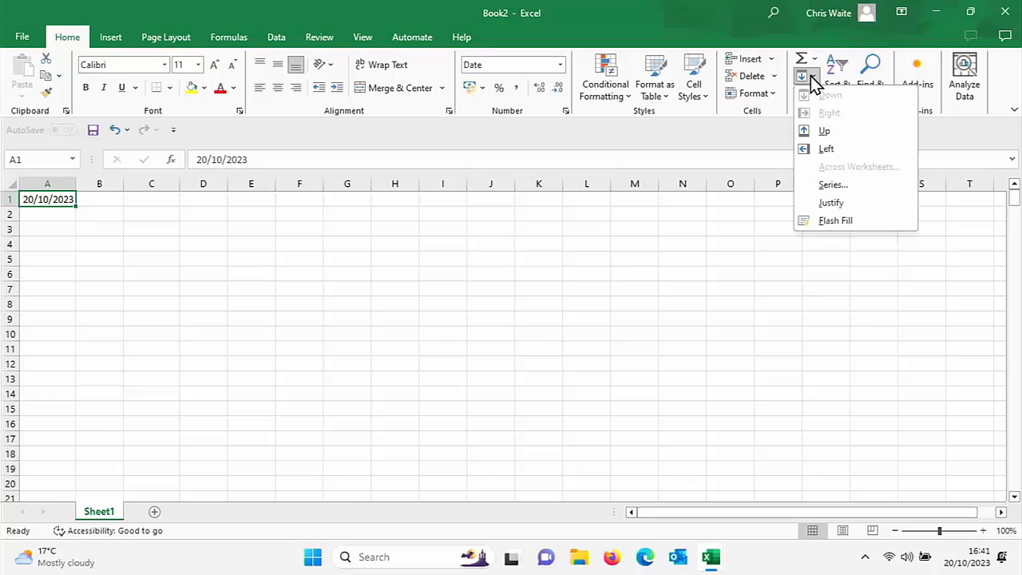
pyautogui.click(831, 184)
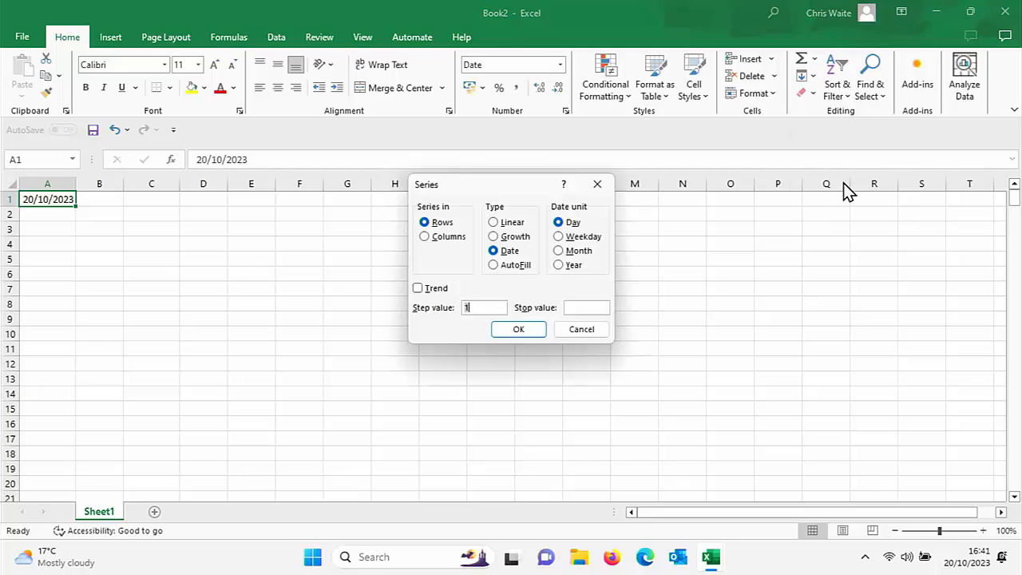
pyautogui.click(424, 237)
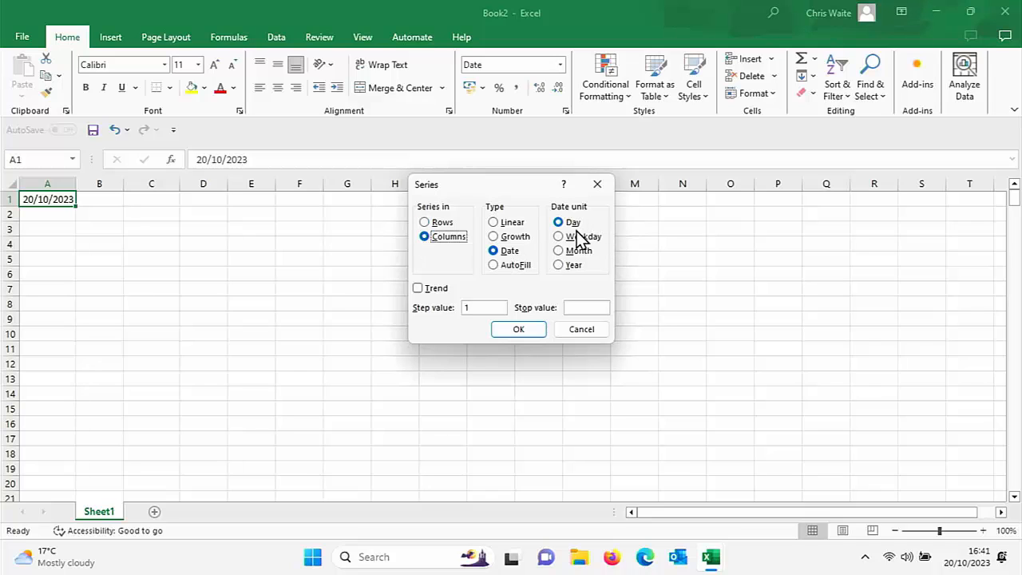
pyautogui.click(473, 307)
pyautogui.click(567, 308)
pyautogui.write('13/10/24')
pyautogui.click(519, 329)
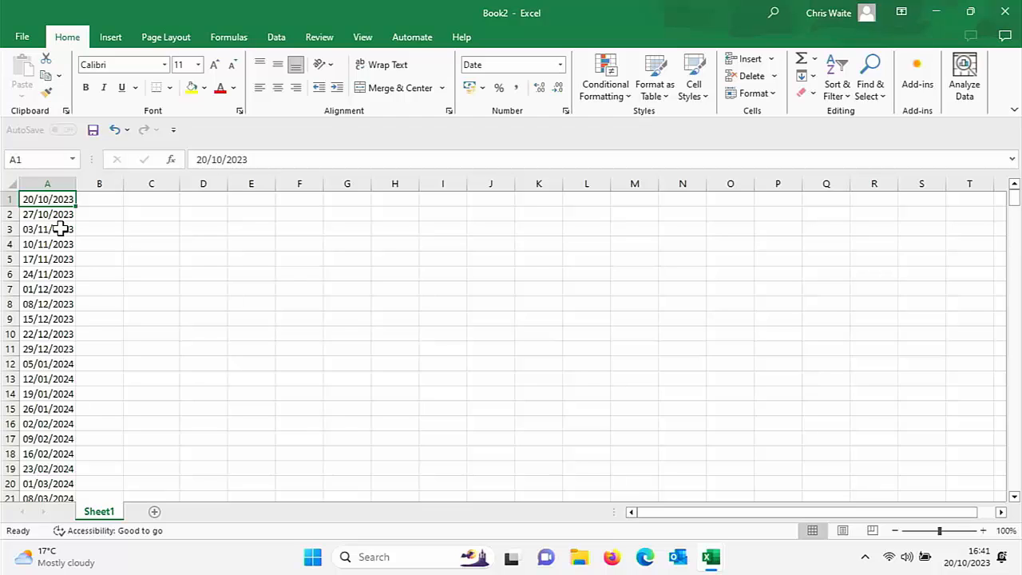
# Step: Undo the weekly date series and the date entry in cell A1
pyautogui.scroll(-12, 60, 229)
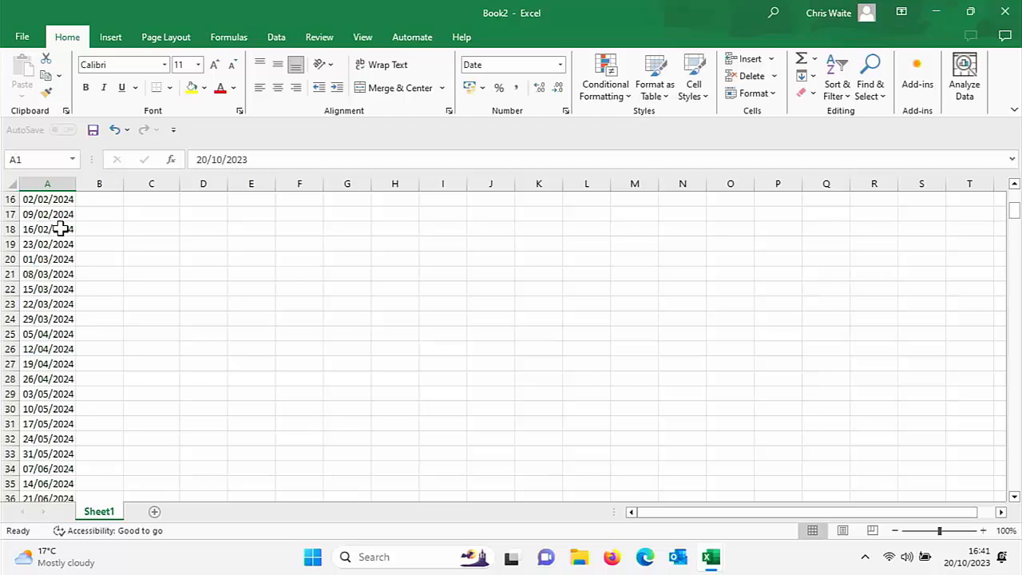
pyautogui.scroll(-3, 61, 229)
pyautogui.scroll(1, 61, 229)
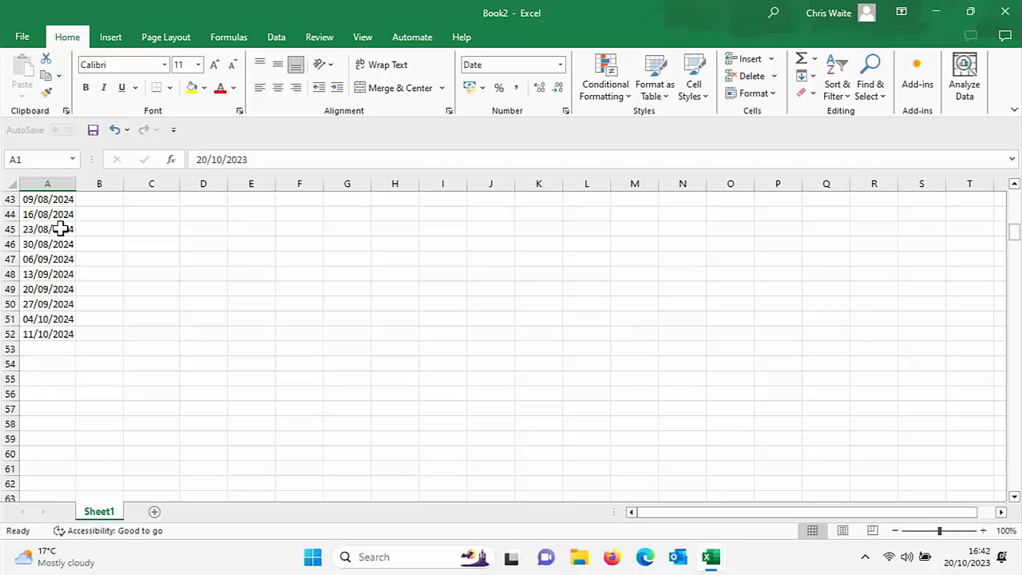
pyautogui.hotkey('ctrl', 'z')
pyautogui.hotkey('ctrl', 'z')
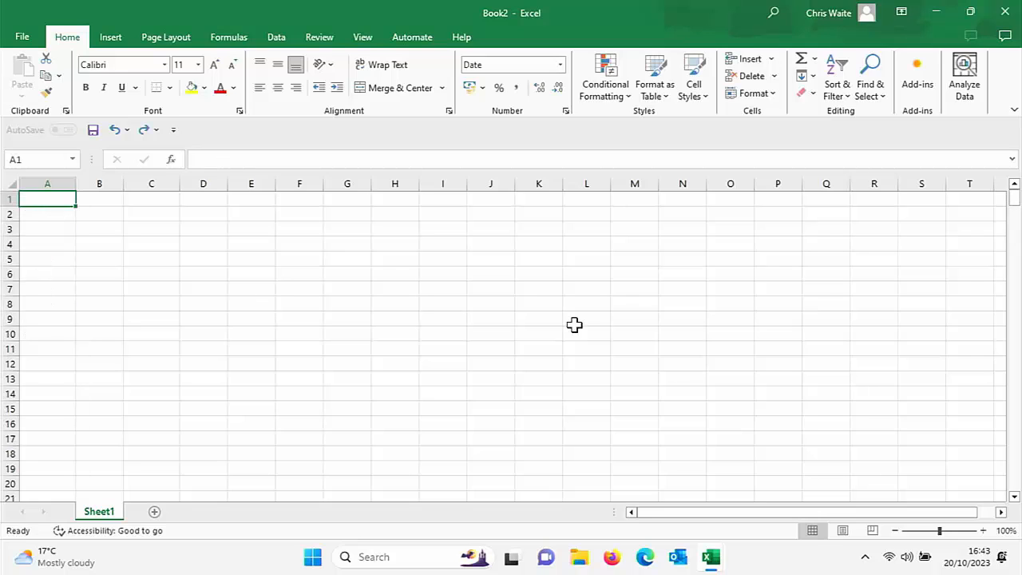
# Step: Enter 20/10/2023 in cell A1 and extend it with the fill handle as daily dates across row 1 to column O
pyautogui.write('20/1')
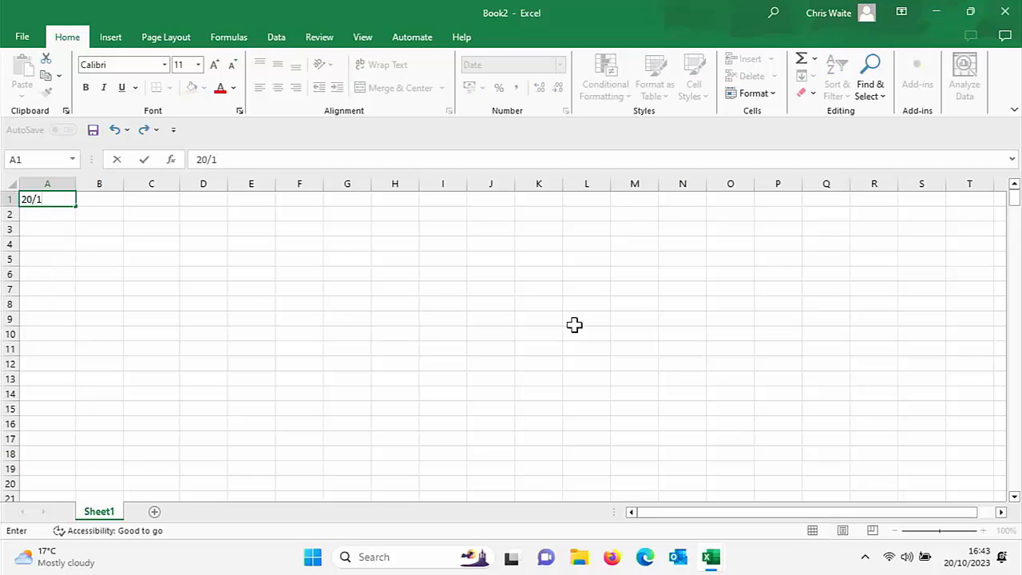
pyautogui.write('0/2023')
pyautogui.click(56, 233)
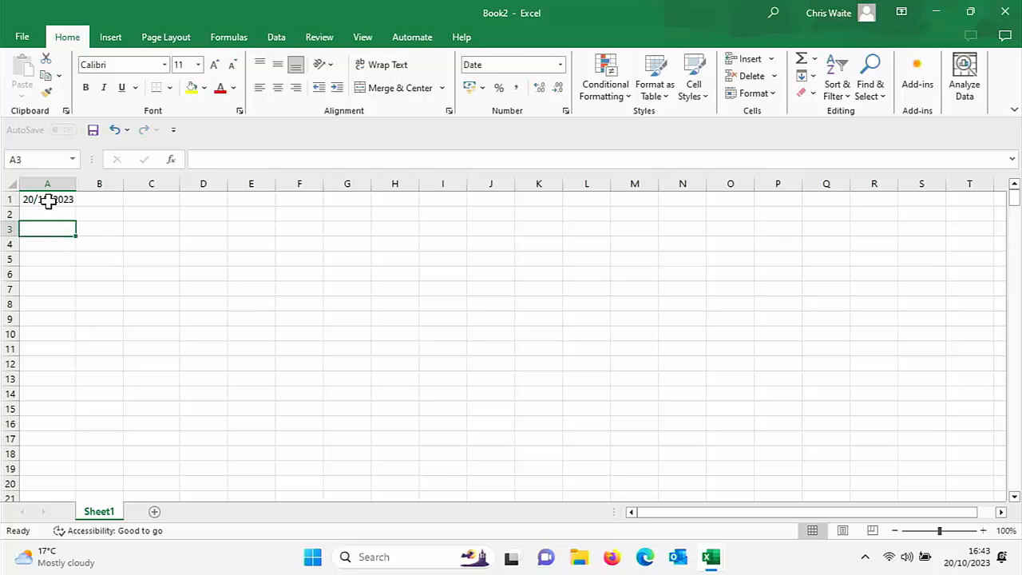
pyautogui.click(48, 199)
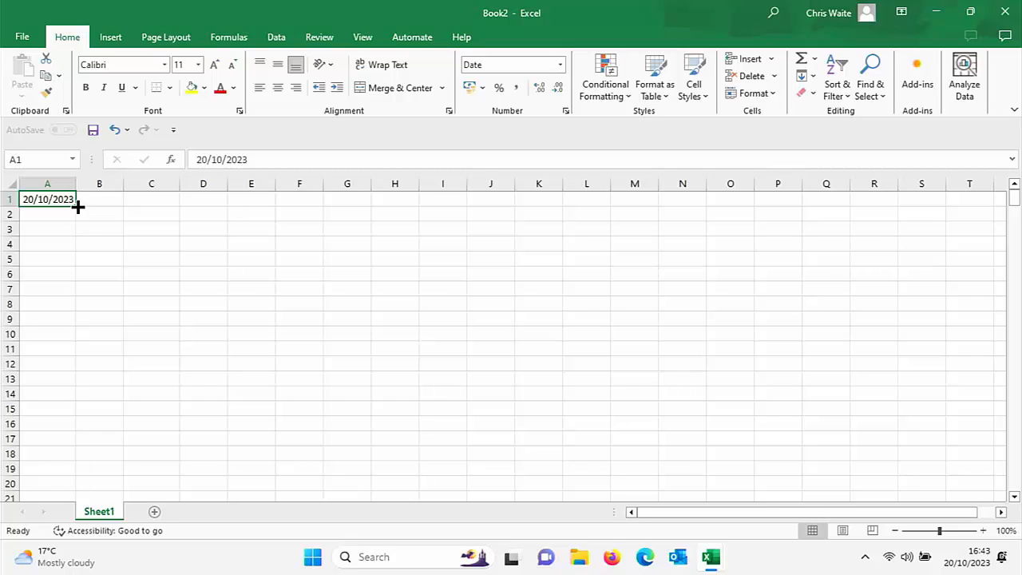
pyautogui.moveTo(78, 205); pyautogui.dragTo(762, 196)
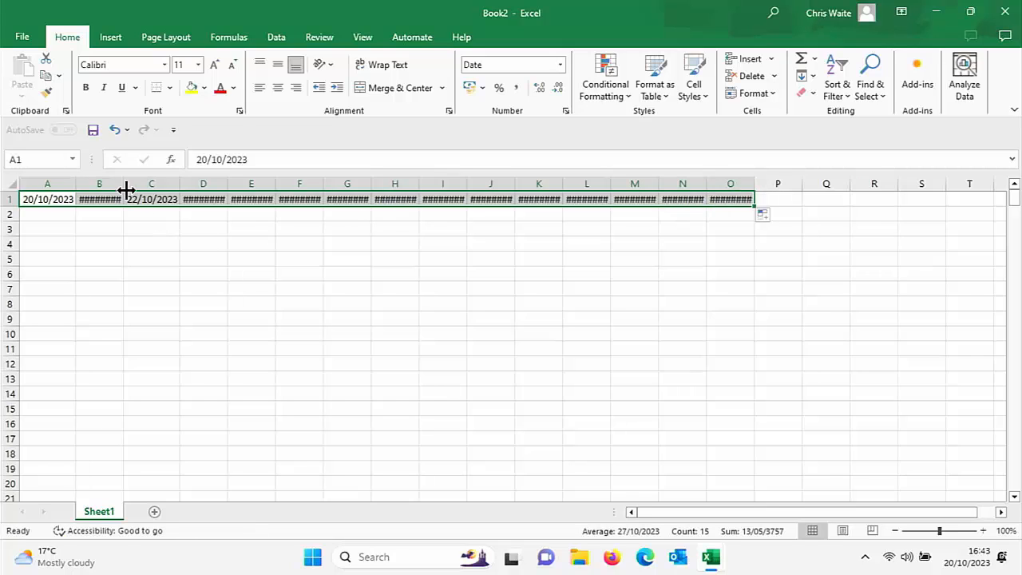
# Step: Widen columns B, D and E individually, and columns F to O together, so that they fit the full dates
pyautogui.moveTo(120, 177); pyautogui.dragTo(130, 180)
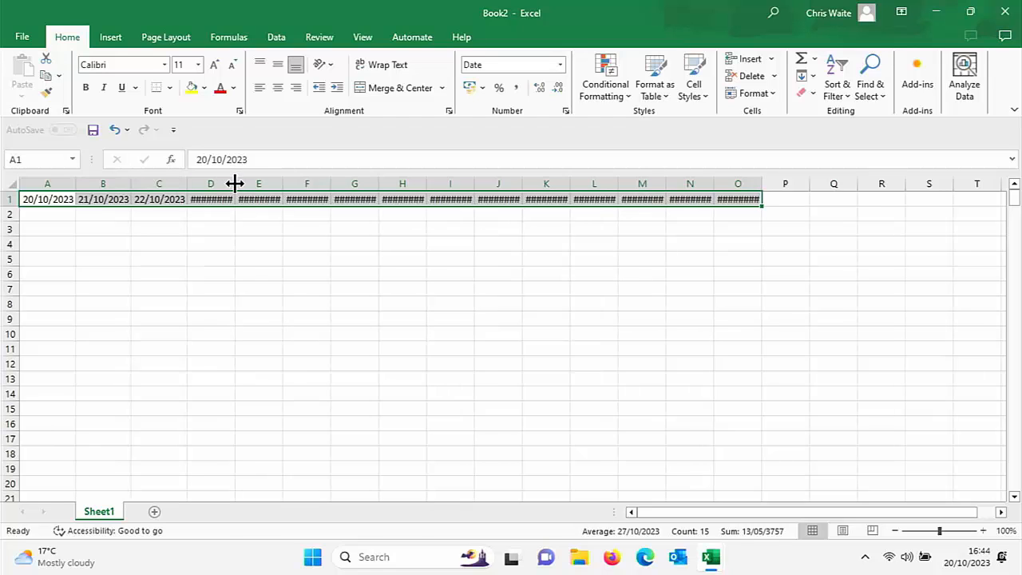
pyautogui.moveTo(235, 182); pyautogui.dragTo(357, 187)
pyautogui.click(336, 183)
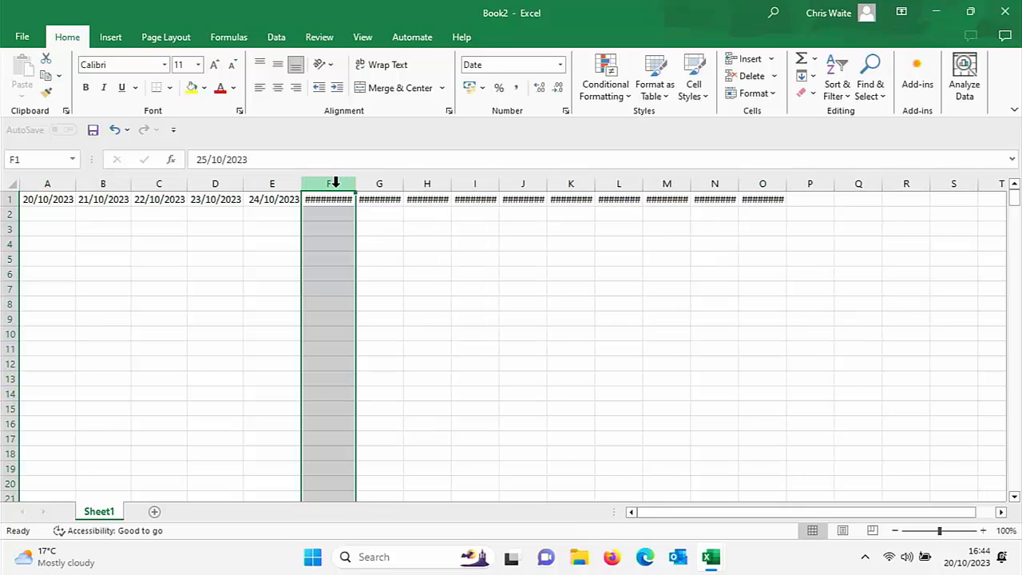
pyautogui.keyDown('ctrl'); pyautogui.click(369, 183); pyautogui.keyUp('ctrl')
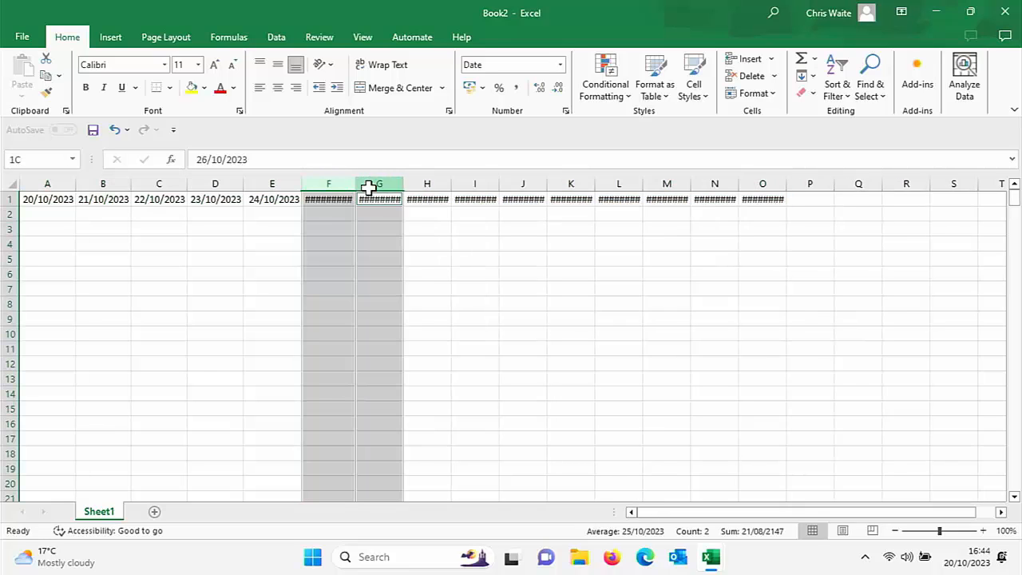
pyautogui.keyDown('ctrl'); pyautogui.click(431, 183); pyautogui.keyUp('ctrl')
pyautogui.keyDown('ctrl'); pyautogui.click(471, 183); pyautogui.keyUp('ctrl')
pyautogui.keyDown('ctrl'); pyautogui.click(518, 183); pyautogui.keyUp('ctrl')
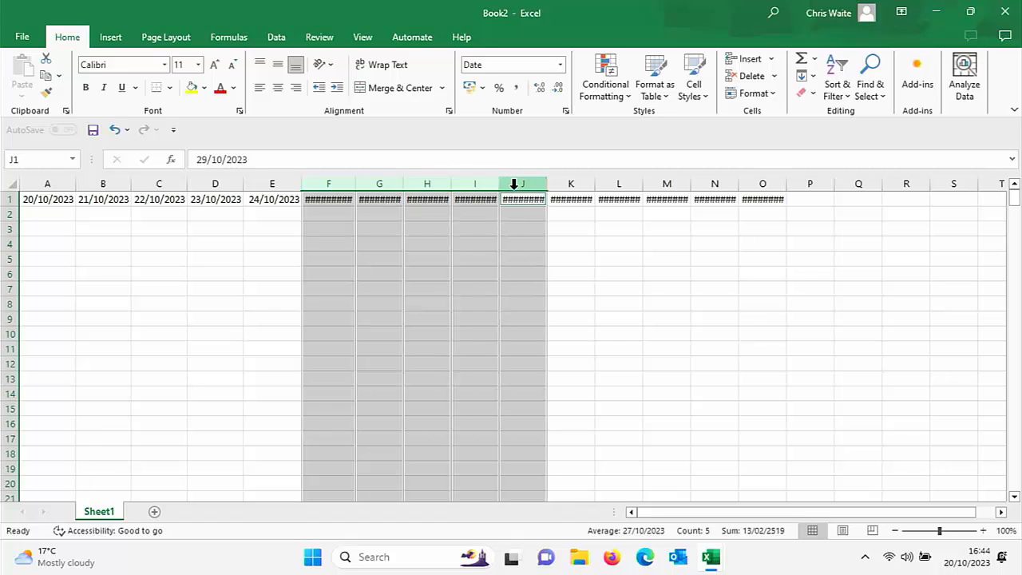
pyautogui.keyDown('ctrl'); pyautogui.click(566, 182); pyautogui.keyUp('ctrl')
pyautogui.keyDown('ctrl'); pyautogui.click(614, 183); pyautogui.keyUp('ctrl')
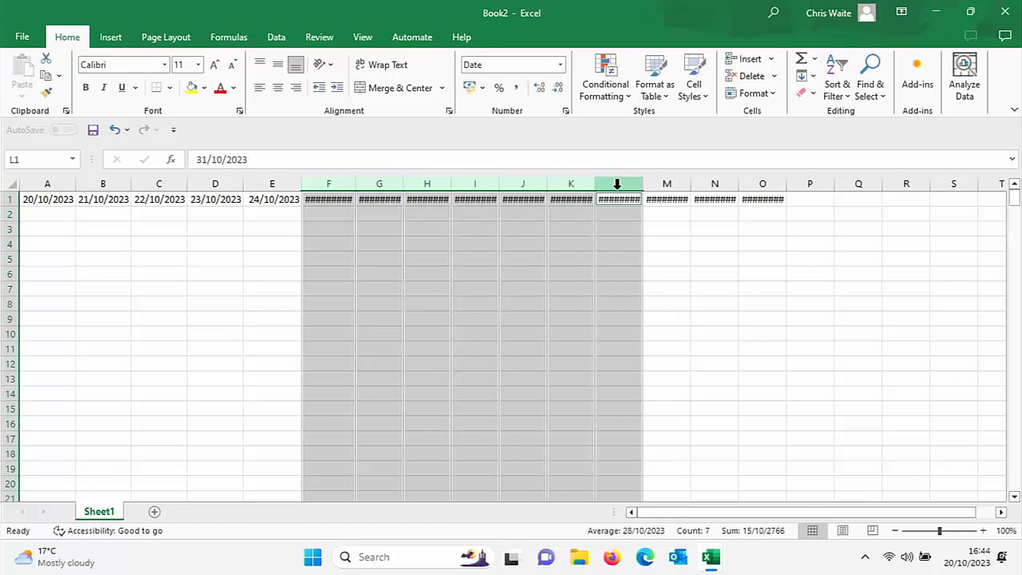
pyautogui.keyDown('ctrl'); pyautogui.click(662, 180); pyautogui.keyUp('ctrl')
pyautogui.keyDown('ctrl'); pyautogui.click(709, 183); pyautogui.keyUp('ctrl')
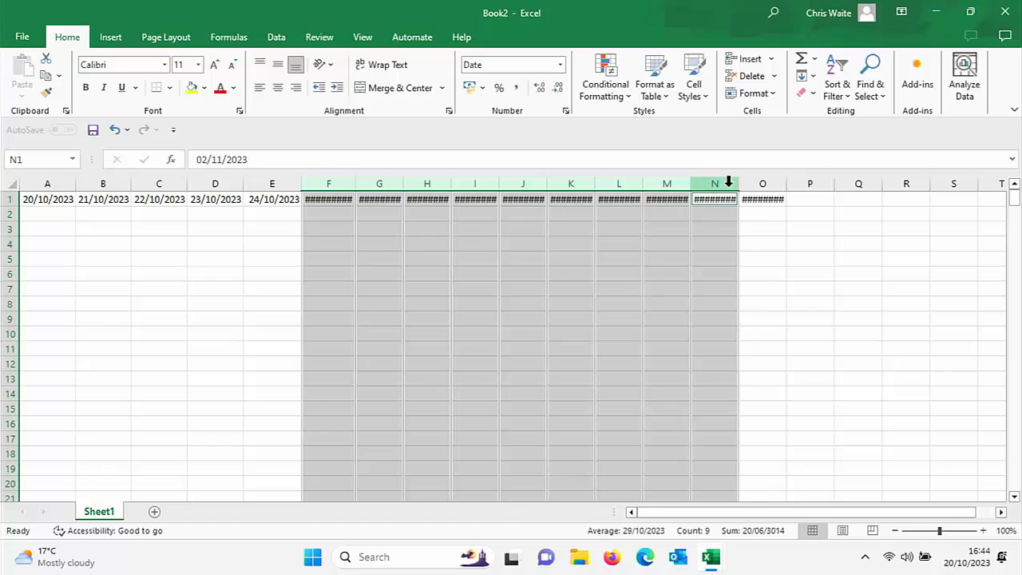
pyautogui.keyDown('ctrl'); pyautogui.click(746, 185); pyautogui.keyUp('ctrl')
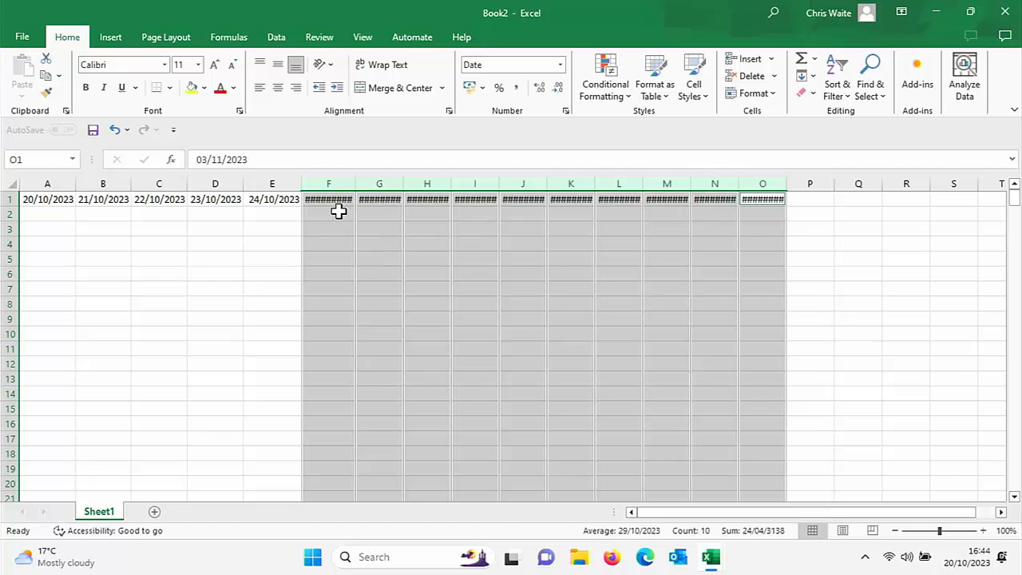
pyautogui.moveTo(356, 185); pyautogui.dragTo(370, 184)
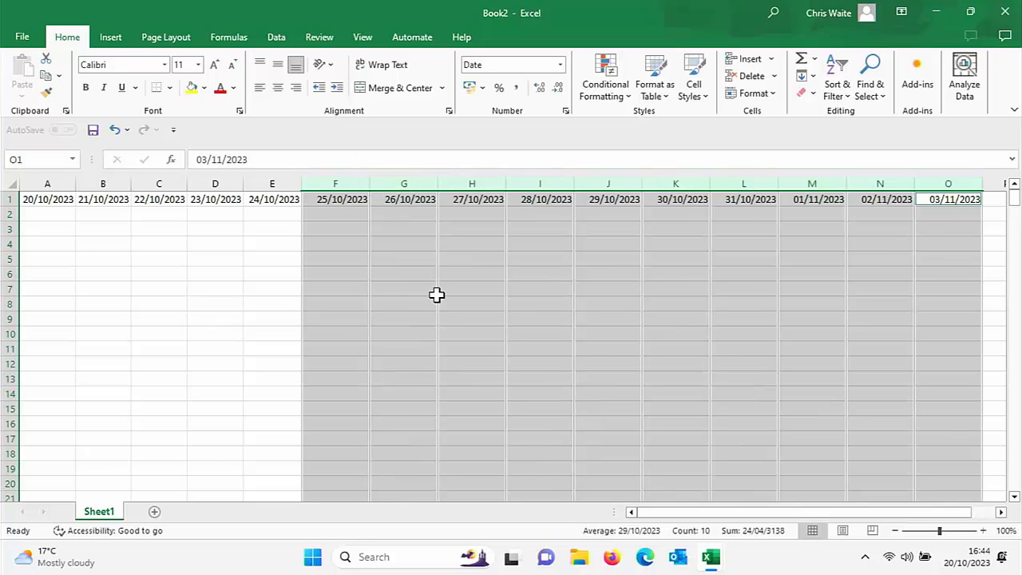
pyautogui.click(456, 274)
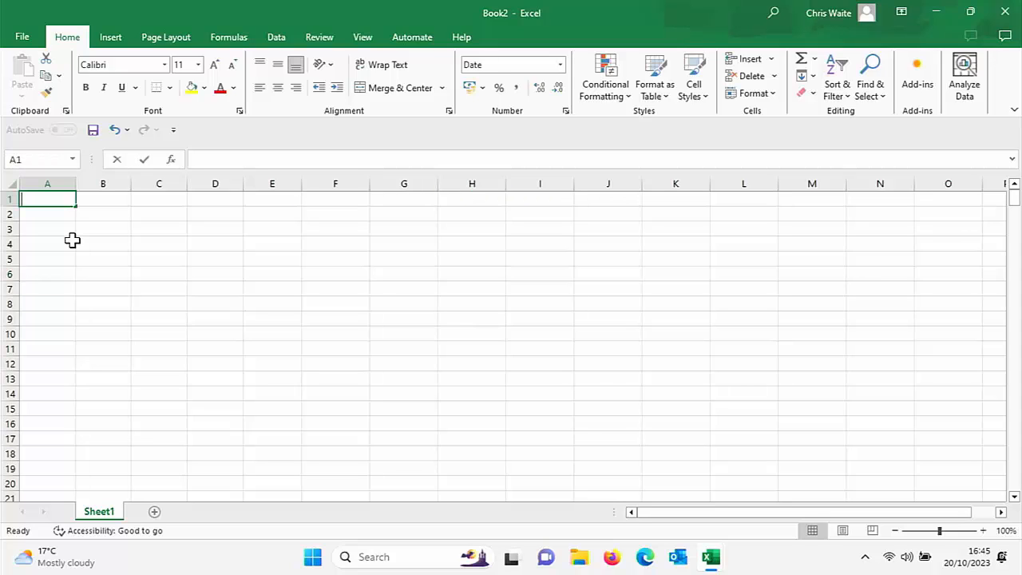
# Step: Clear the dates from row 1 and enter 20/10/2023 in cell A1
pyautogui.write('20/10/')
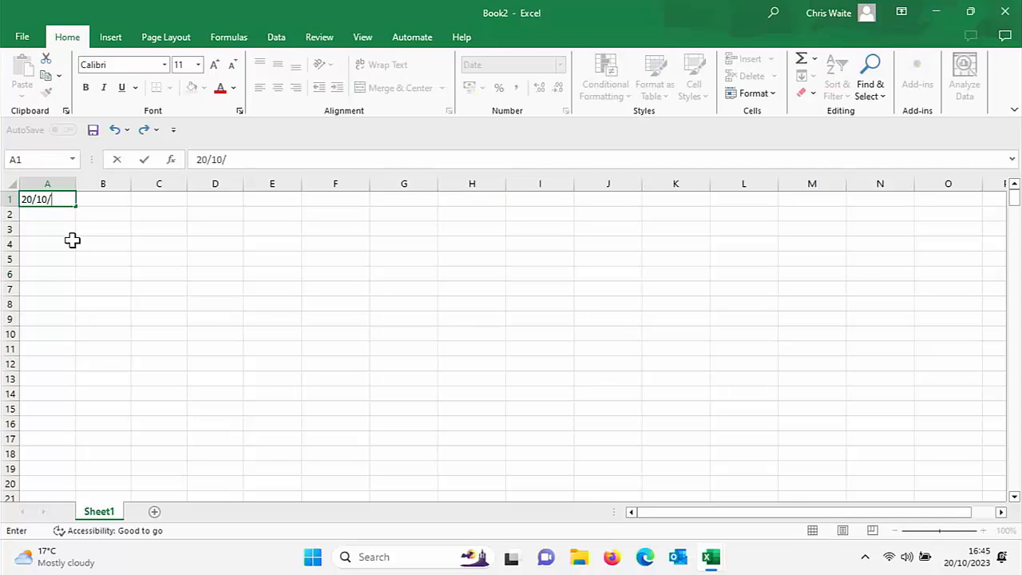
pyautogui.write('2023')
pyautogui.press('Return')
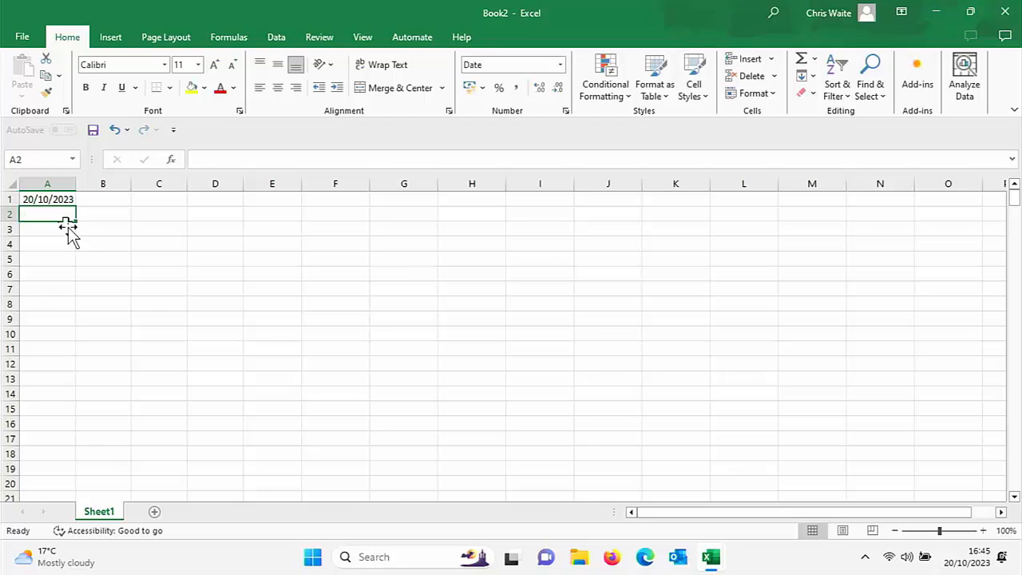
# Step: Fill a daily date series across row 1 from cell A1 in Rows with step value 1 and stop value 20/10/24
pyautogui.click(57, 197)
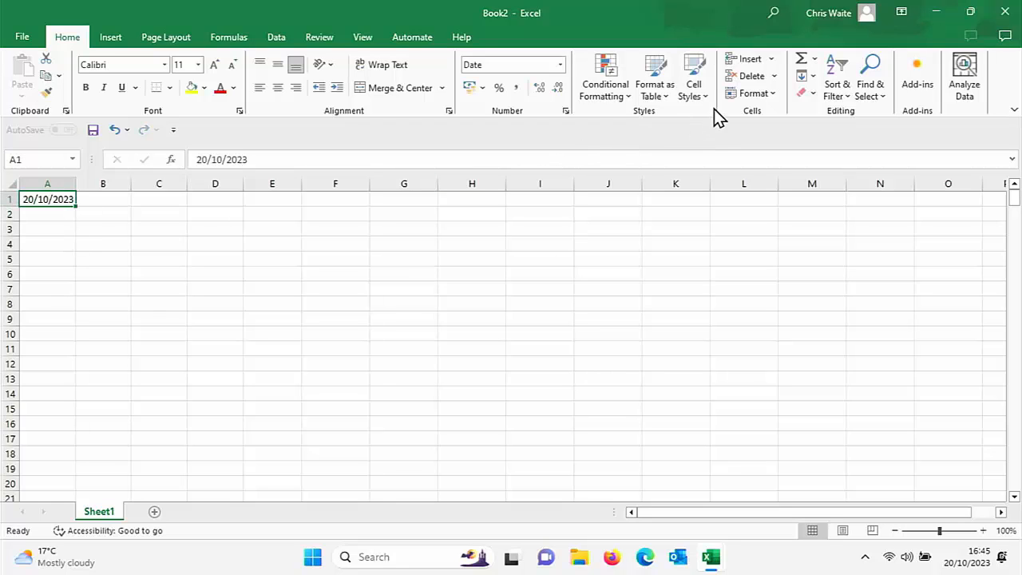
pyautogui.click(805, 78)
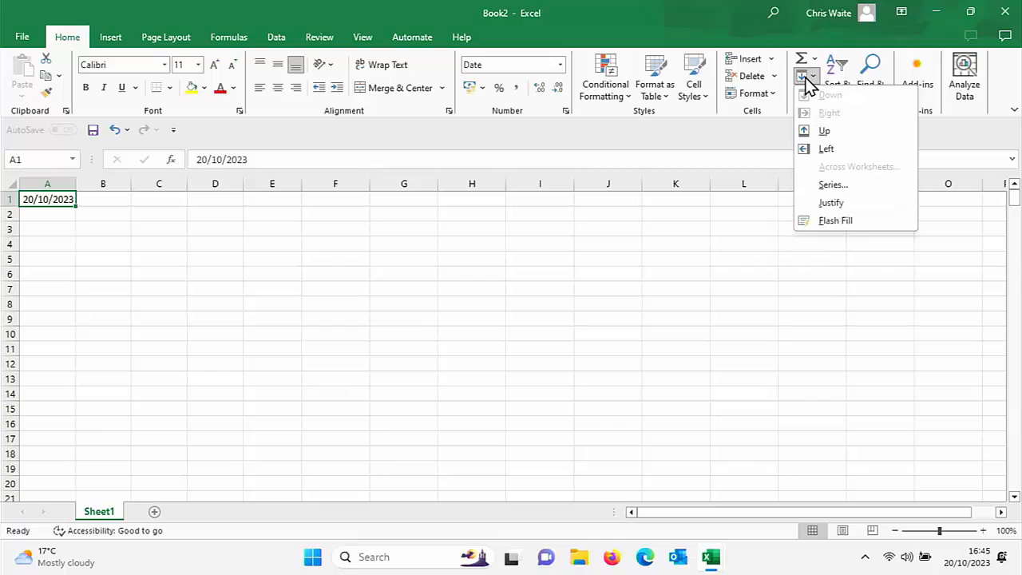
pyautogui.click(827, 184)
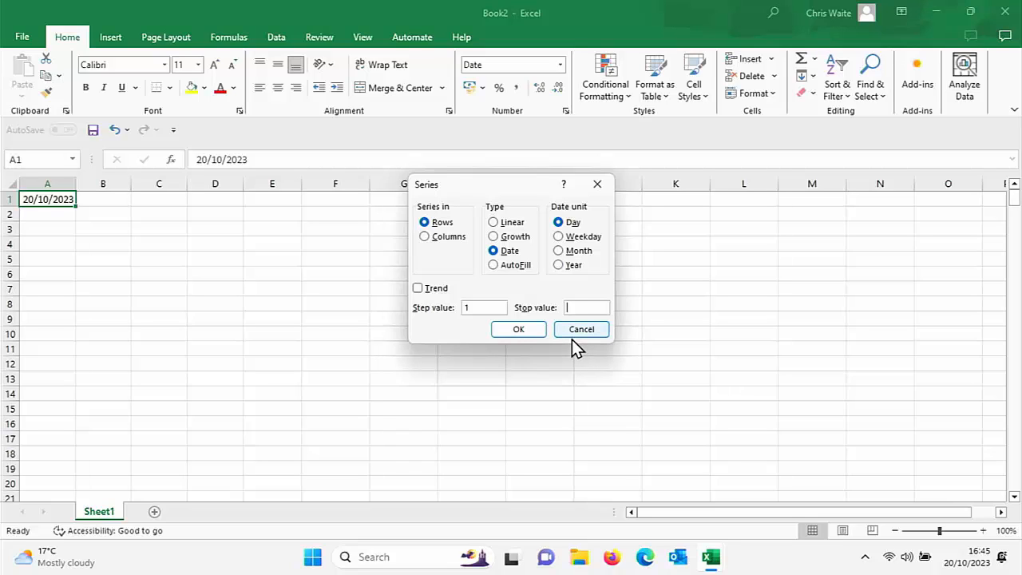
pyautogui.write('20/10/24')
pyautogui.click(519, 329)
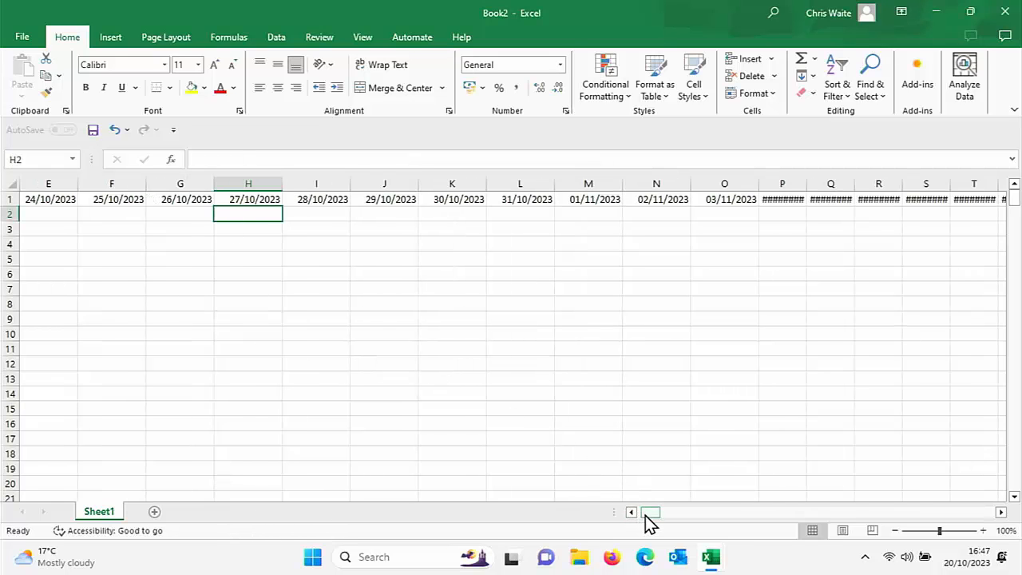
# Step: Set the width of all columns in the sheet to 15 so the full dates fit
pyautogui.moveTo(648, 512); pyautogui.dragTo(658, 514)
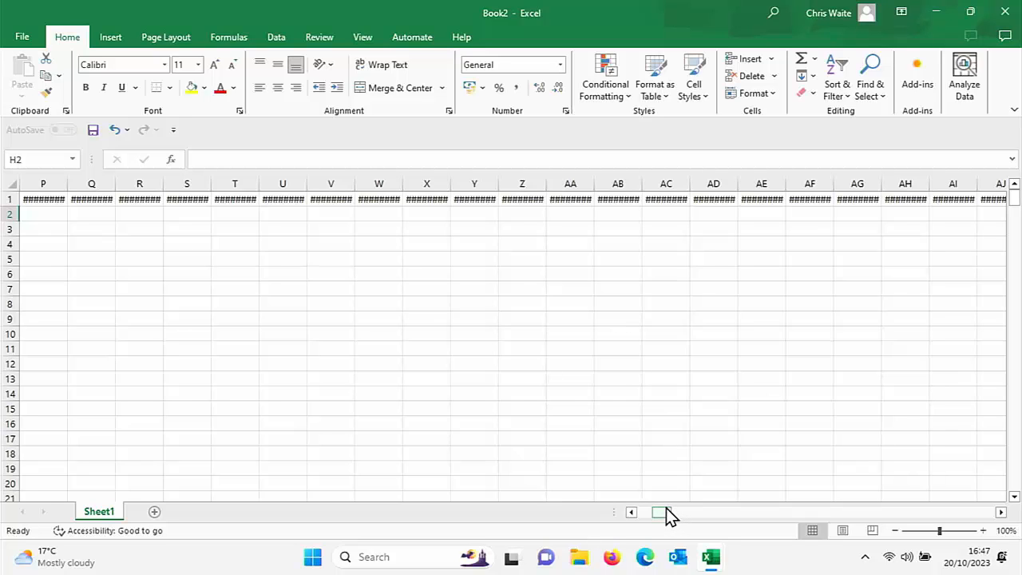
pyautogui.moveTo(666, 512); pyautogui.dragTo(305, 275)
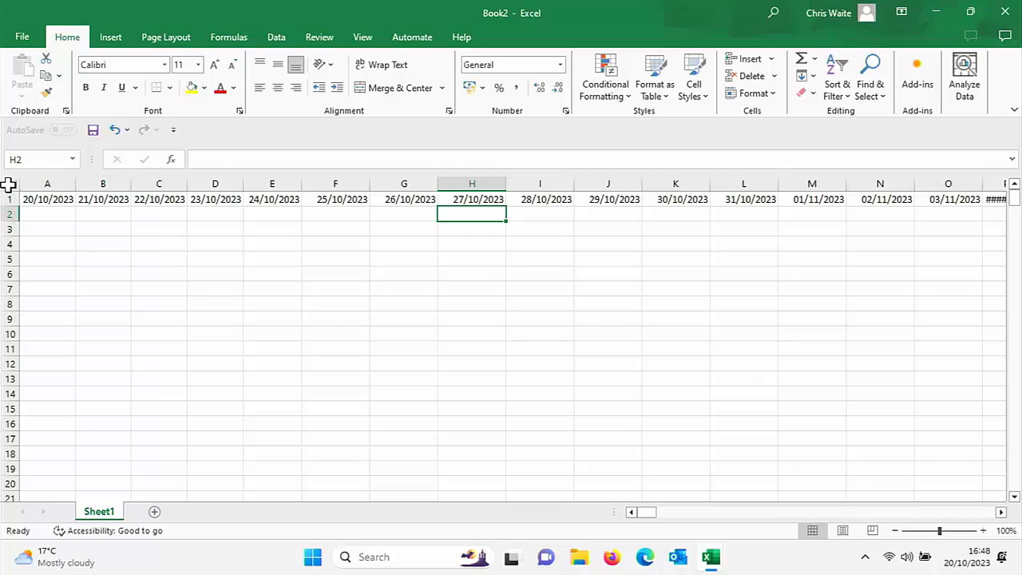
pyautogui.click(8, 185)
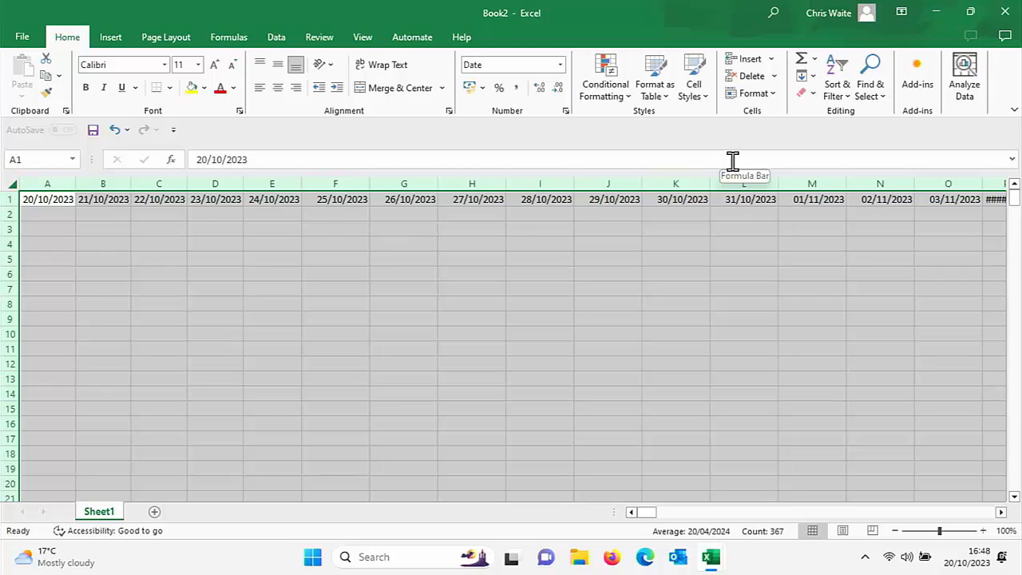
pyautogui.click(757, 95)
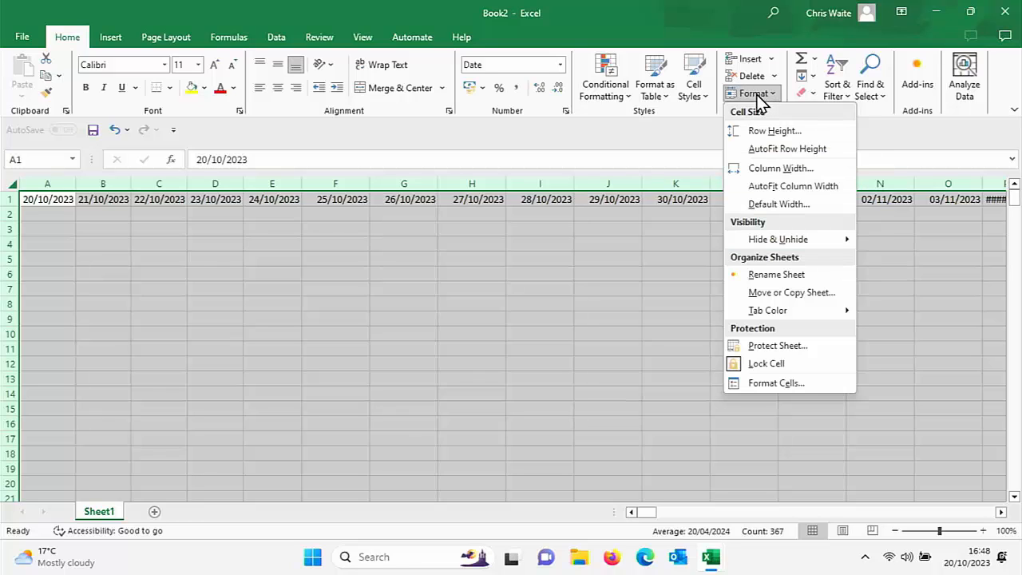
pyautogui.click(772, 169)
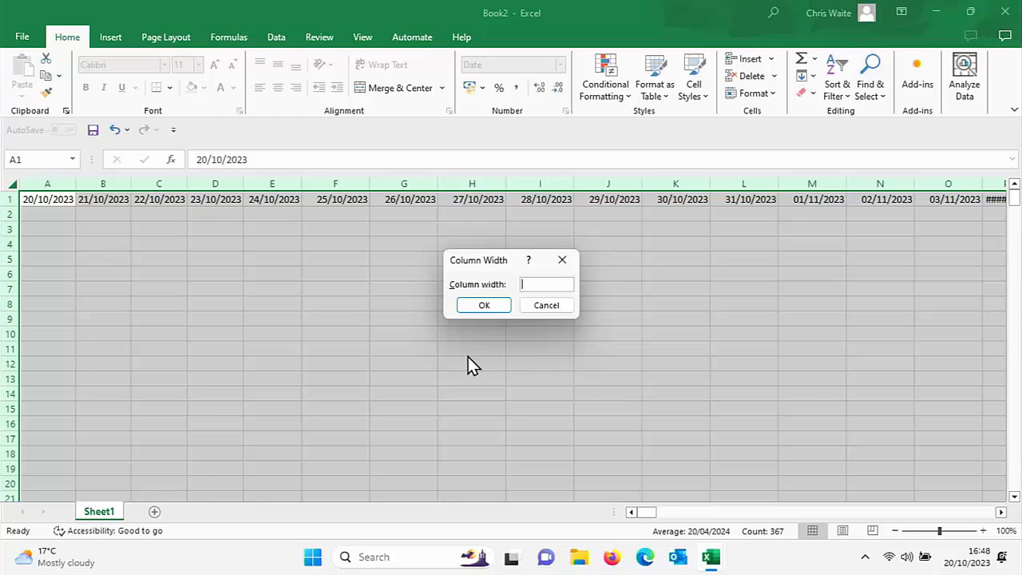
pyautogui.write('15')
pyautogui.click(476, 305)
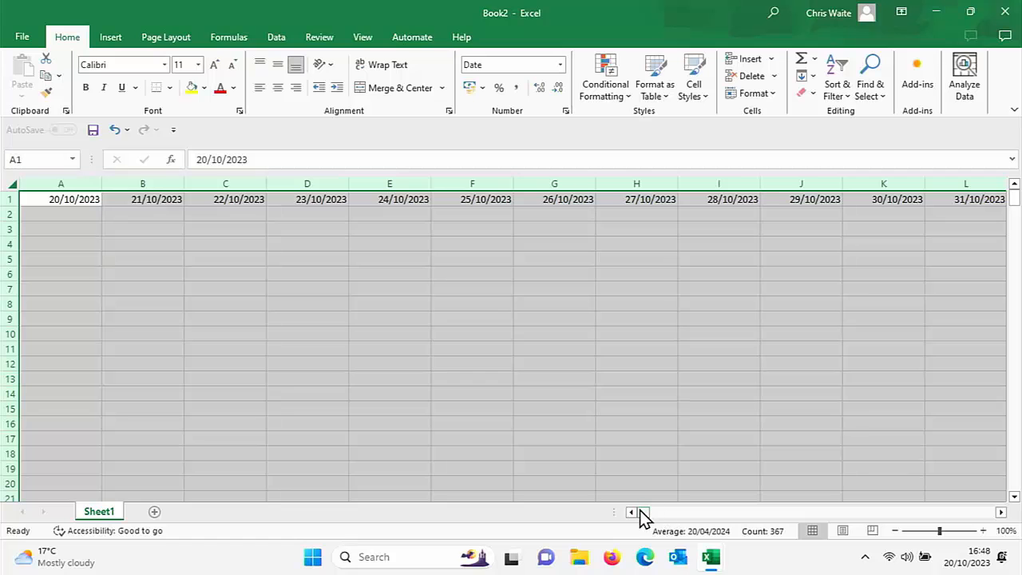
pyautogui.moveTo(641, 511)
pyautogui.mouseDown()
pyautogui.moveTo(790, 516)
pyautogui.moveTo(825, 535)
pyautogui.moveTo(976, 549)
pyautogui.moveTo(982, 540)
pyautogui.moveTo(956, 535)
pyautogui.moveTo(988, 518)
pyautogui.moveTo(639, 511)
pyautogui.mouseUp()
# Step: Clear all dates from the sheet and enter 20/10/2023 in cell A1
pyautogui.press('Delete')
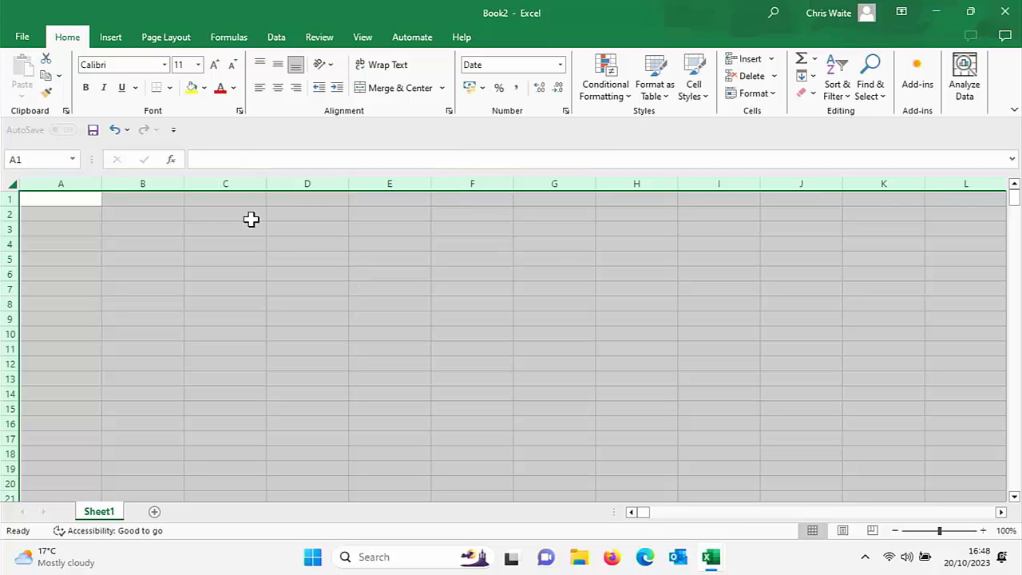
pyautogui.write('2')
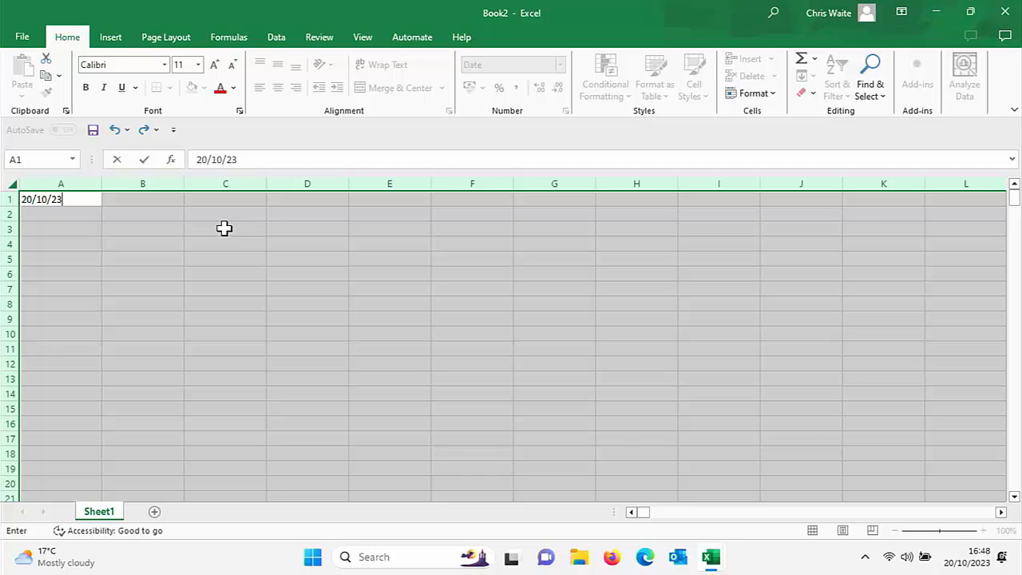
pyautogui.write('0/10/2023')
pyautogui.press('Return')
pyautogui.click(64, 198)
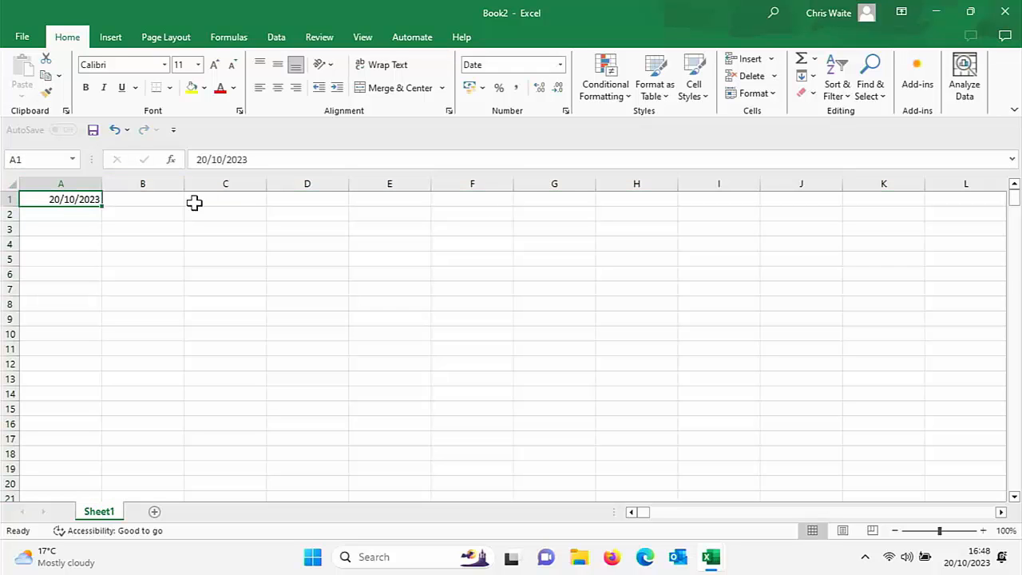
# Step: Fill a date series by Day across row 1 from cell A1 in Rows, with step value 7 and stop value 20/10/24
pyautogui.click(814, 77)
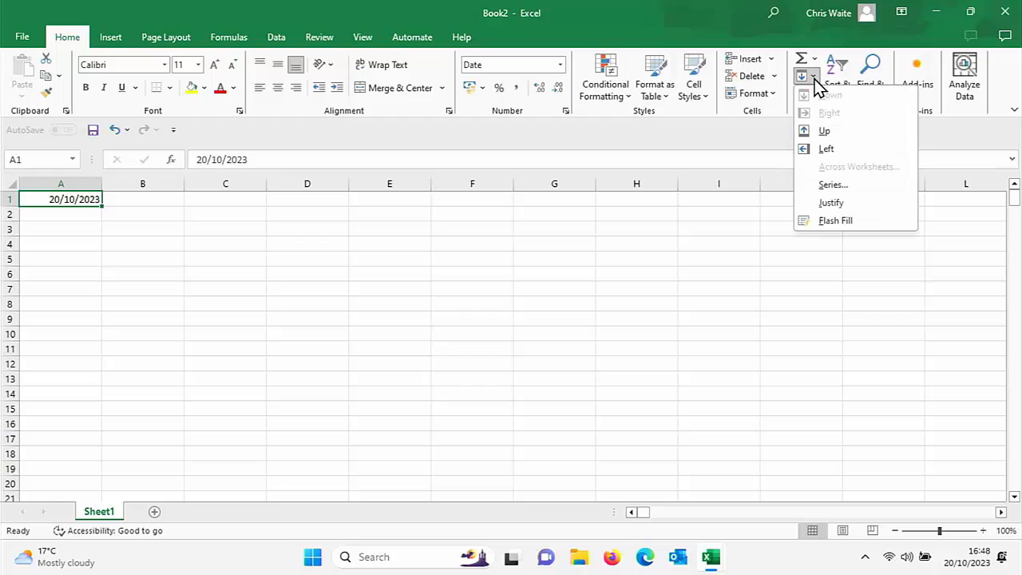
pyautogui.click(832, 186)
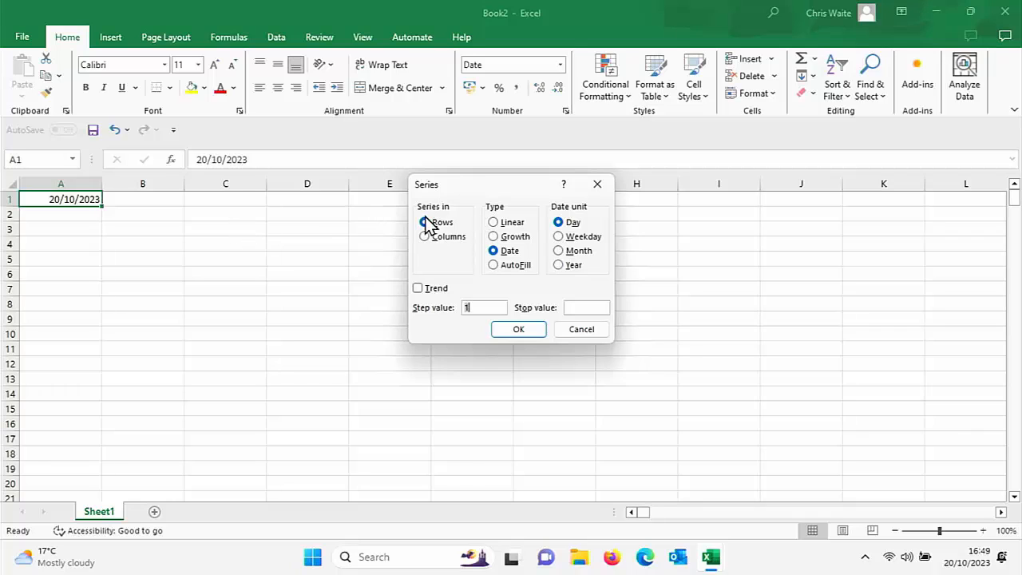
pyautogui.click(485, 307)
pyautogui.press('BackSpace')
pyautogui.write('7')
pyautogui.click(589, 308)
pyautogui.write('20/10/24')
pyautogui.click(519, 330)
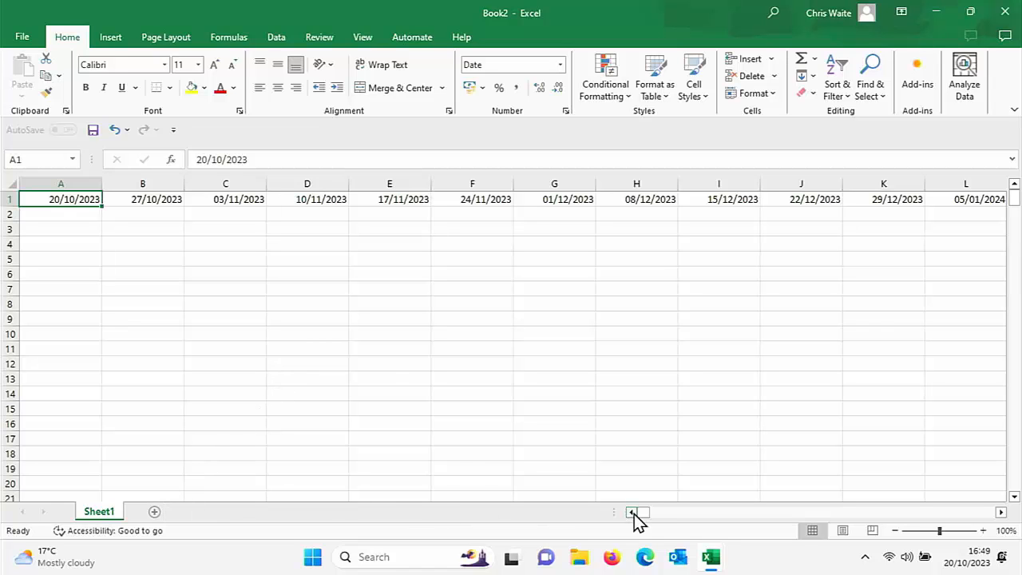
pyautogui.moveTo(643, 514)
pyautogui.mouseDown()
pyautogui.moveTo(709, 527)
pyautogui.moveTo(640, 513)
pyautogui.mouseUp()
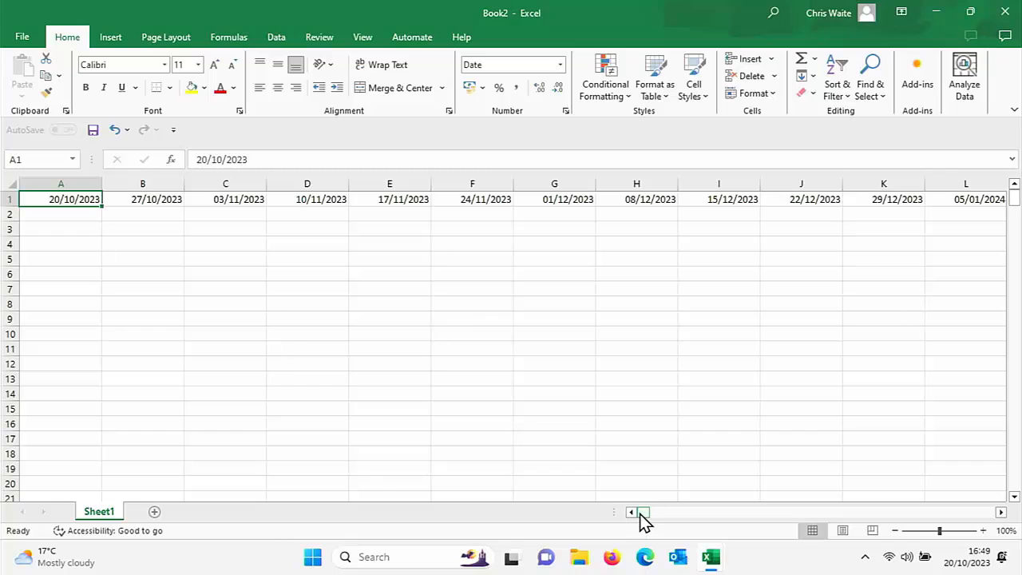